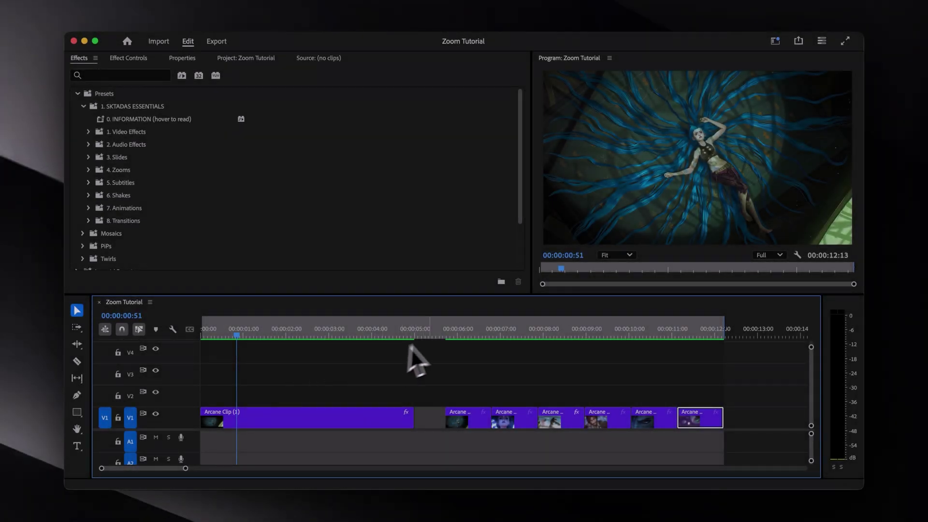
- Create a new adjustment layer and place it on V2 at the start, above Arcane Clip (1)
{"action": "left_click", "coordinate": [453, 333]}
{"action": "left_click_drag", "start_coordinate": [478, 335], "coordinate": [265, 369]}
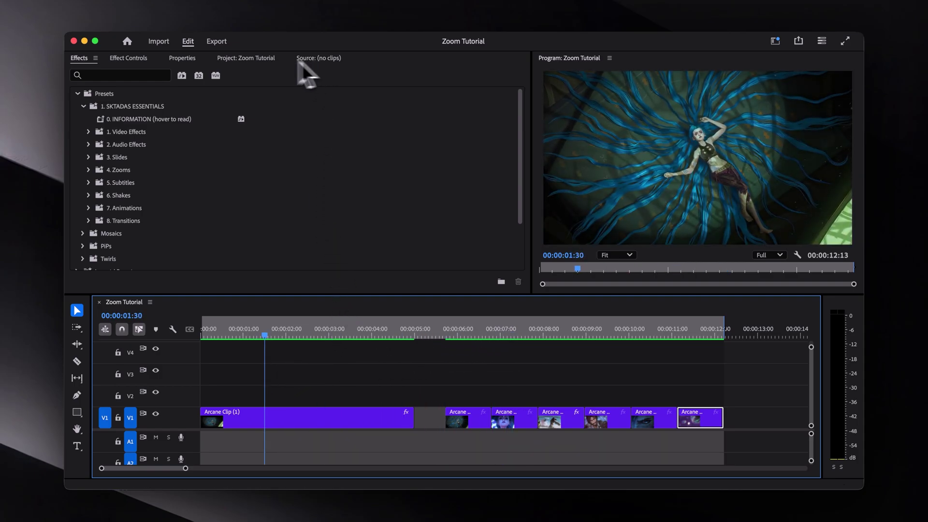
{"action": "left_click", "coordinate": [246, 58]}
{"action": "right_click", "coordinate": [248, 162]}
{"action": "mouse_move", "coordinate": [290, 210]}
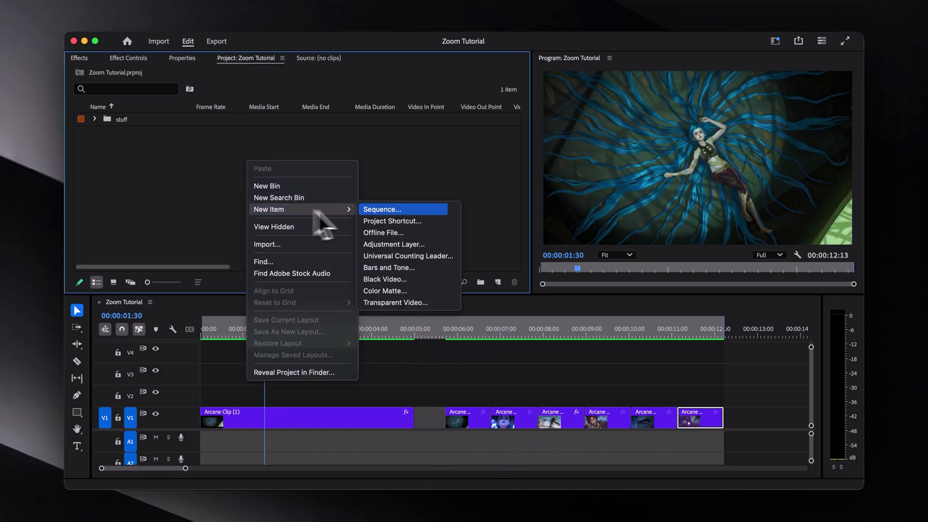
{"action": "left_click", "coordinate": [408, 245]}
{"action": "left_click", "coordinate": [531, 315]}
{"action": "left_click_drag", "start_coordinate": [145, 120], "coordinate": [191, 401]}
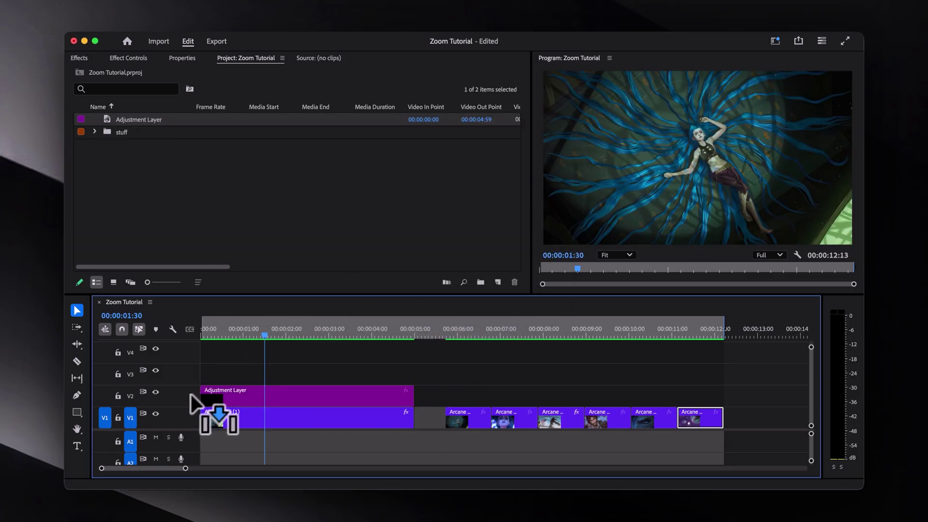
- Apply the Transform effect to the adjustment layer and show its settings in Effect Controls
{"action": "left_click", "coordinate": [104, 59]}
{"action": "left_click", "coordinate": [122, 80]}
{"action": "type", "text": "transfor"}
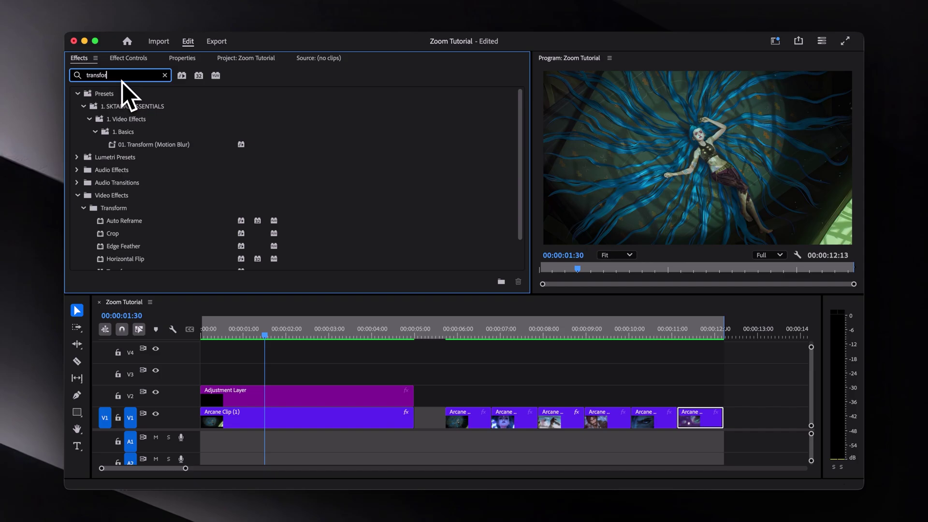
{"action": "scroll", "coordinate": [166, 224], "scroll_direction": "down", "scroll_amount": 2}
{"action": "left_click_drag", "start_coordinate": [126, 239], "coordinate": [279, 401]}
{"action": "left_click", "coordinate": [137, 58]}
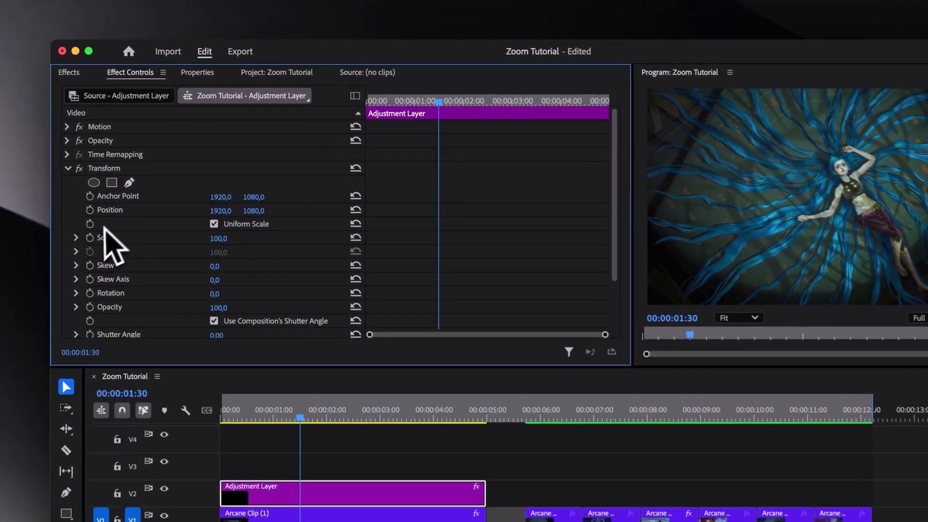
- Keyframe Scale from 100 at 01:30 to 130 at 03:29, nudge Position, and preview the zoom
{"action": "left_click", "coordinate": [91, 226]}
{"action": "left_click", "coordinate": [91, 200]}
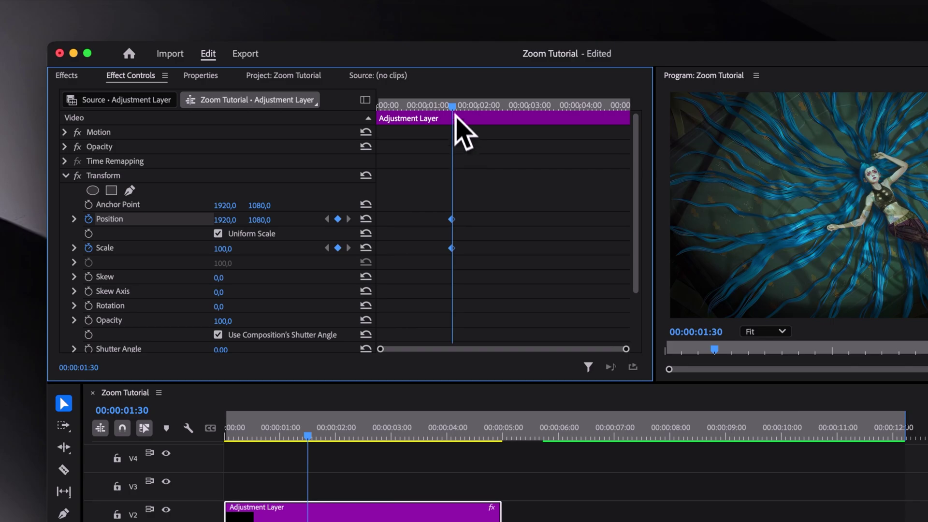
{"action": "left_click_drag", "start_coordinate": [454, 116], "coordinate": [553, 120]}
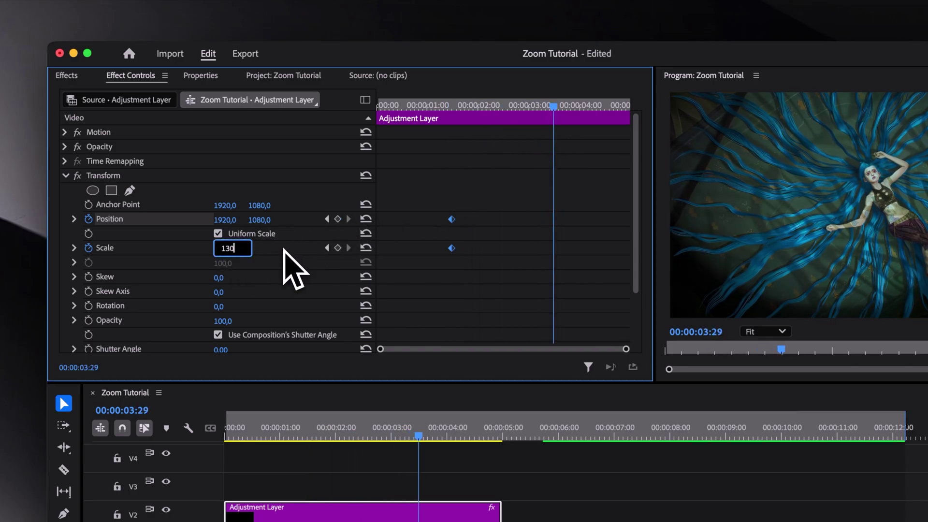
{"action": "key", "text": "Return"}
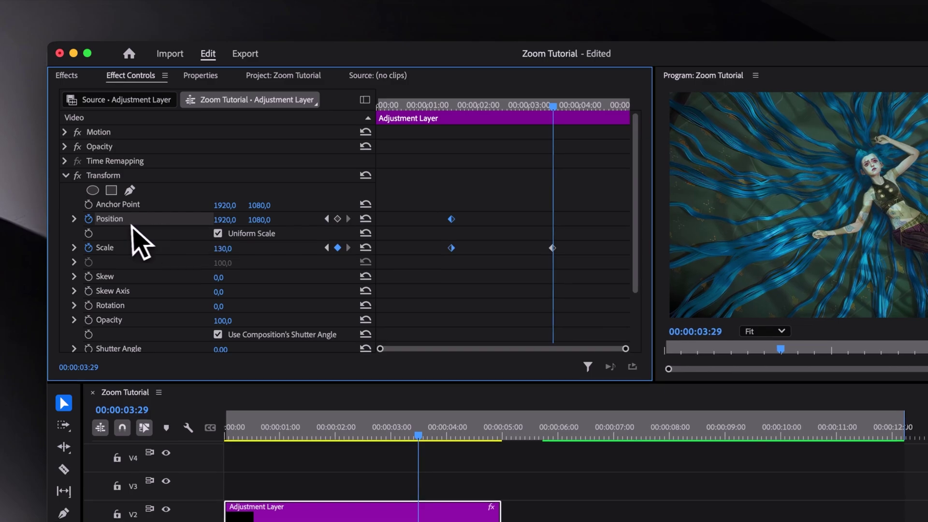
{"action": "left_click_drag", "start_coordinate": [259, 220], "coordinate": [265, 221]}
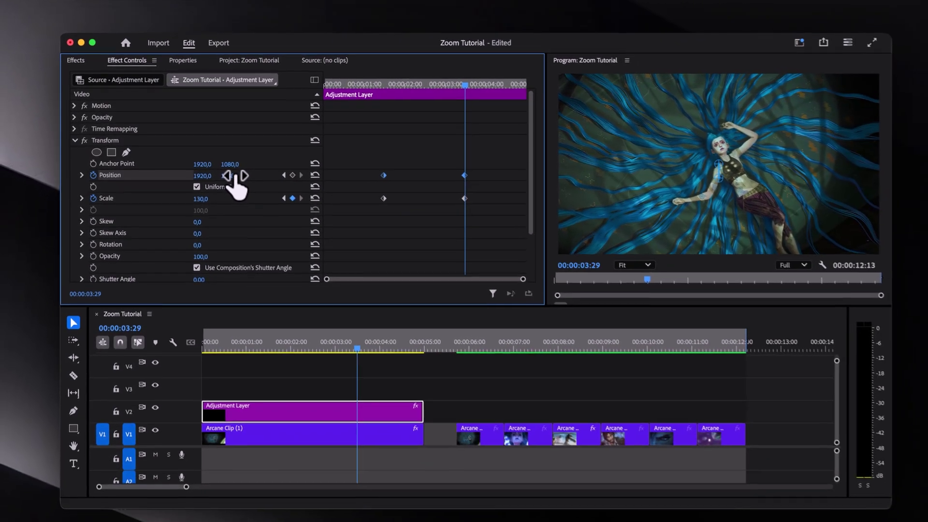
{"action": "left_click_drag", "start_coordinate": [208, 181], "coordinate": [208, 182]}
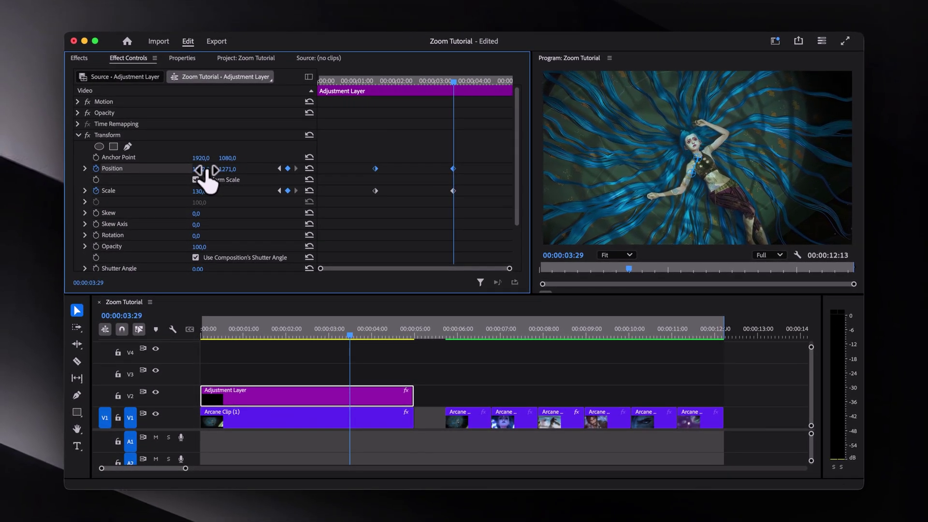
{"action": "left_click", "coordinate": [369, 79]}
{"action": "key", "text": "space"}
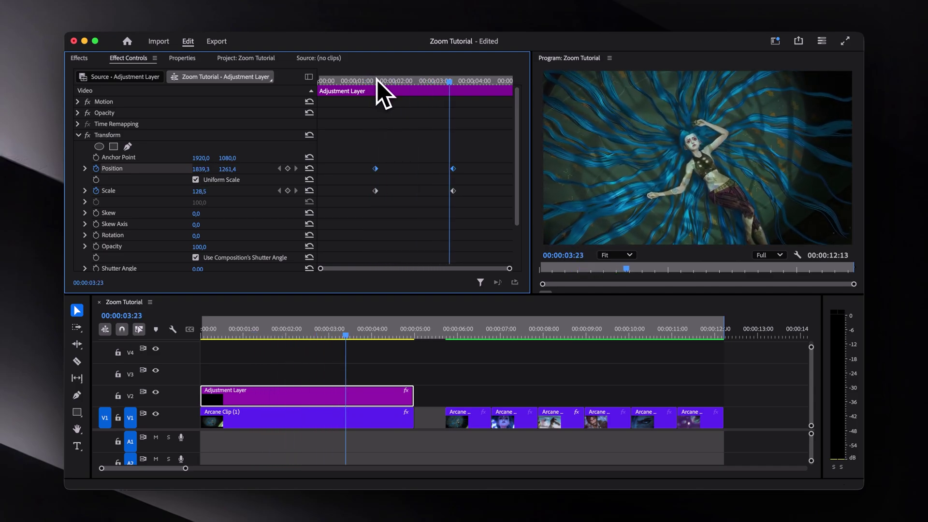
{"action": "left_click", "coordinate": [373, 79]}
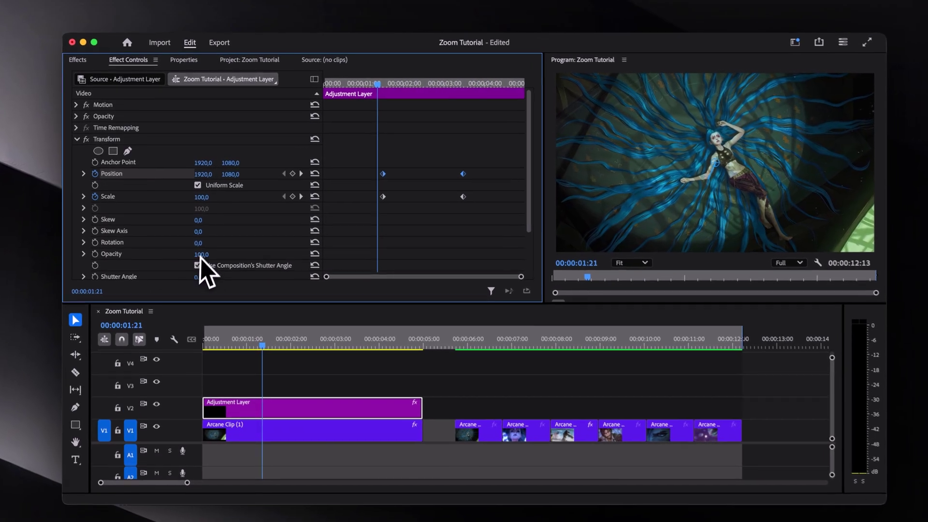
- Apply Ease In and Ease Out temporal interpolation to the Position and Scale keyframes
{"action": "scroll", "coordinate": [208, 261], "scroll_direction": "down", "scroll_amount": 3}
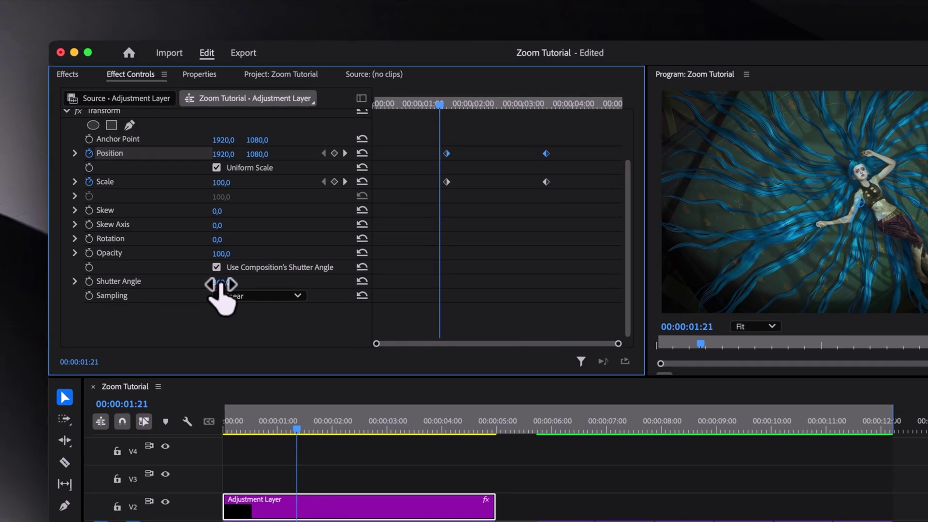
{"action": "scroll", "coordinate": [543, 224], "scroll_direction": "up", "scroll_amount": 3}
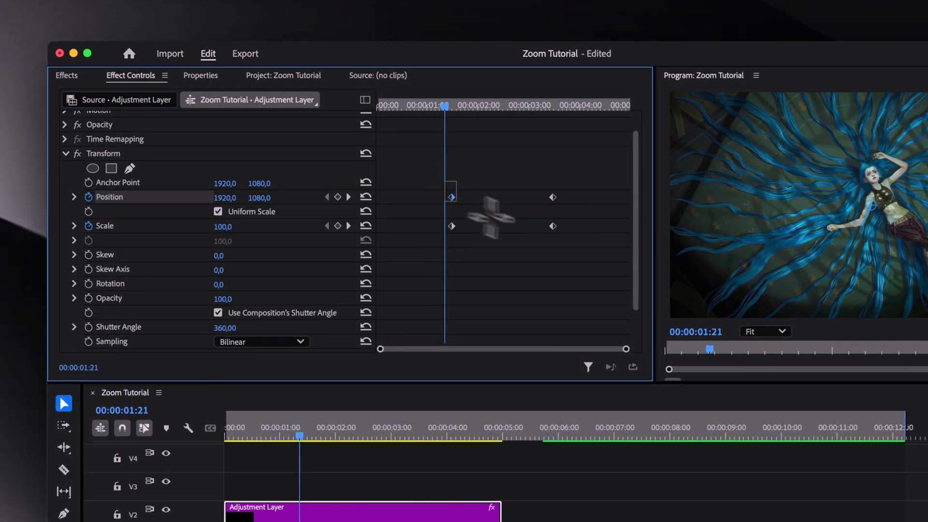
{"action": "right_click", "coordinate": [554, 197]}
{"action": "mouse_move", "coordinate": [621, 326]}
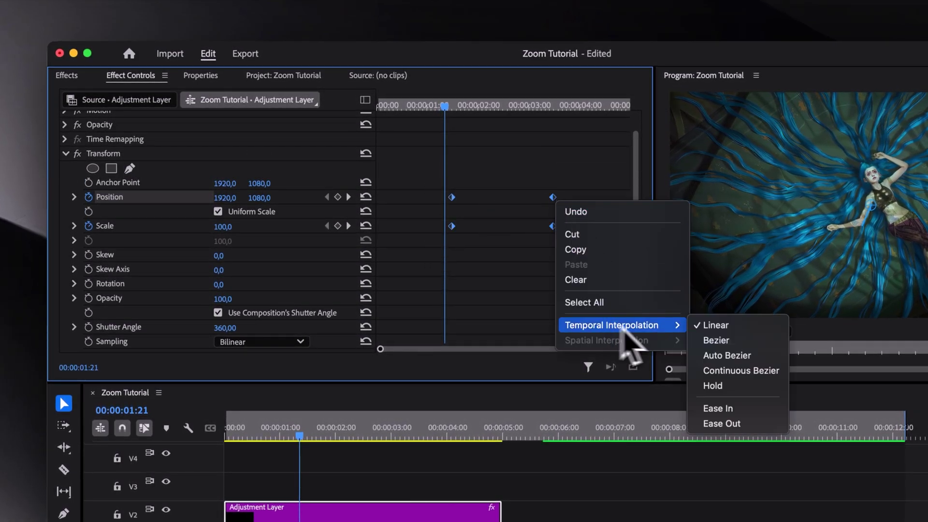
{"action": "left_click", "coordinate": [720, 409]}
{"action": "right_click", "coordinate": [553, 227]}
{"action": "mouse_move", "coordinate": [622, 364]}
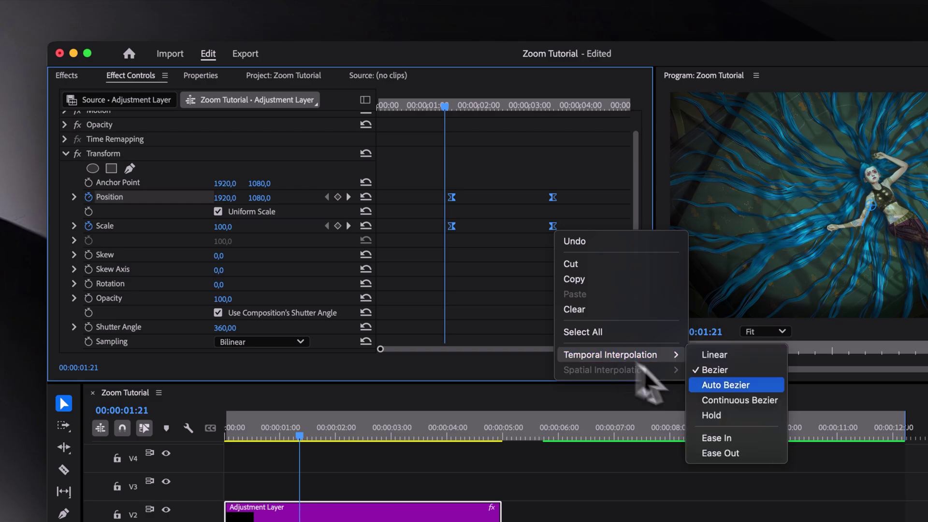
{"action": "left_click", "coordinate": [723, 453]}
- Reshape the Position and Scale velocity curves for a quick start and a smooth settle into 130
{"action": "left_click", "coordinate": [74, 197]}
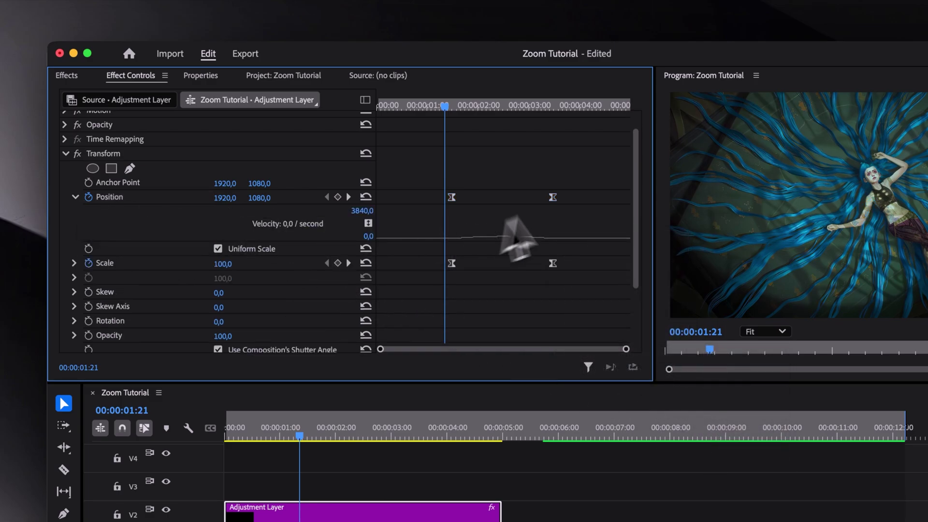
{"action": "left_click_drag", "start_coordinate": [406, 213], "coordinate": [408, 214]}
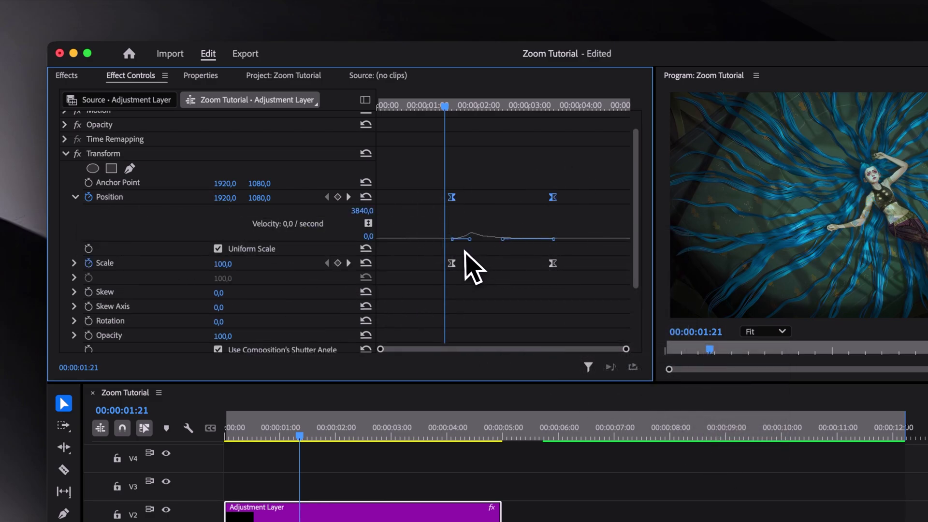
{"action": "left_click_drag", "start_coordinate": [563, 255], "coordinate": [422, 276]}
{"action": "left_click", "coordinate": [73, 263]}
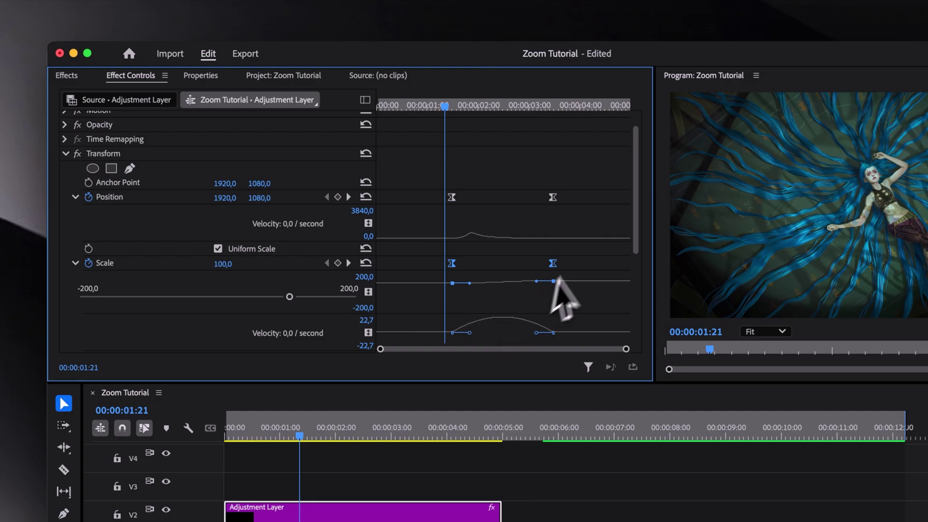
{"action": "scroll", "coordinate": [562, 300], "scroll_direction": "down", "scroll_amount": 2}
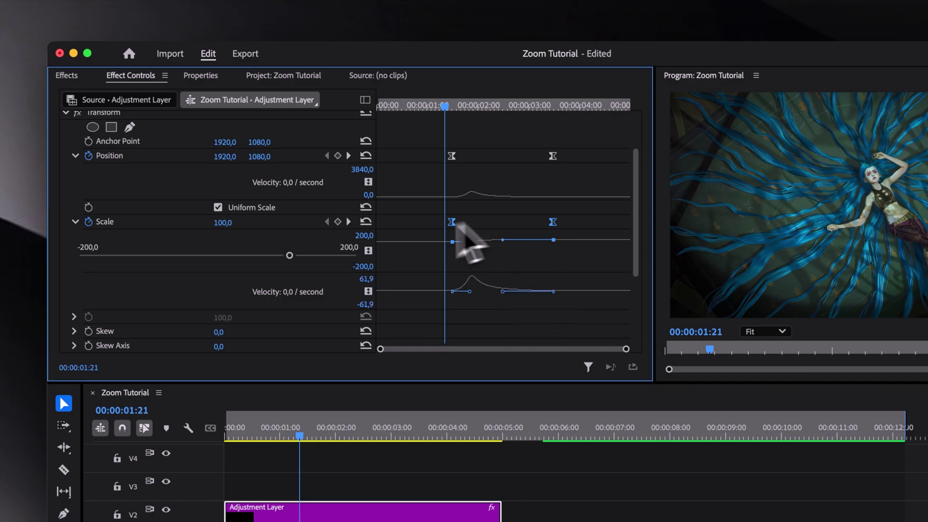
{"action": "left_click_drag", "start_coordinate": [587, 129], "coordinate": [381, 223]}
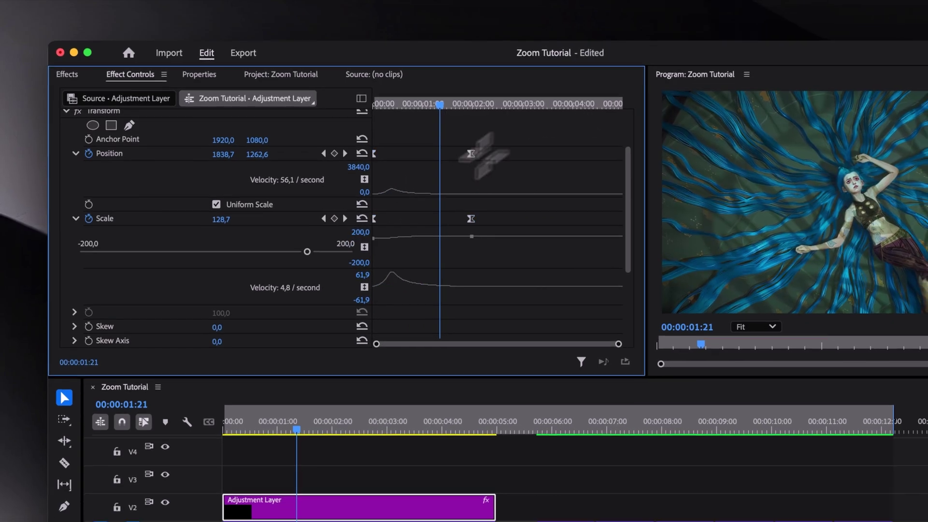
{"action": "left_click_drag", "start_coordinate": [483, 157], "coordinate": [469, 214]}
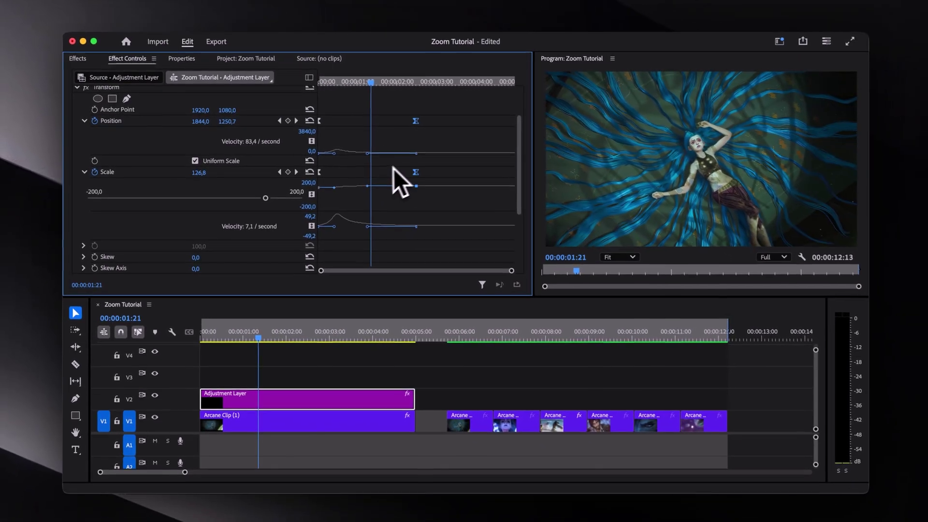
{"action": "left_click", "coordinate": [408, 145]}
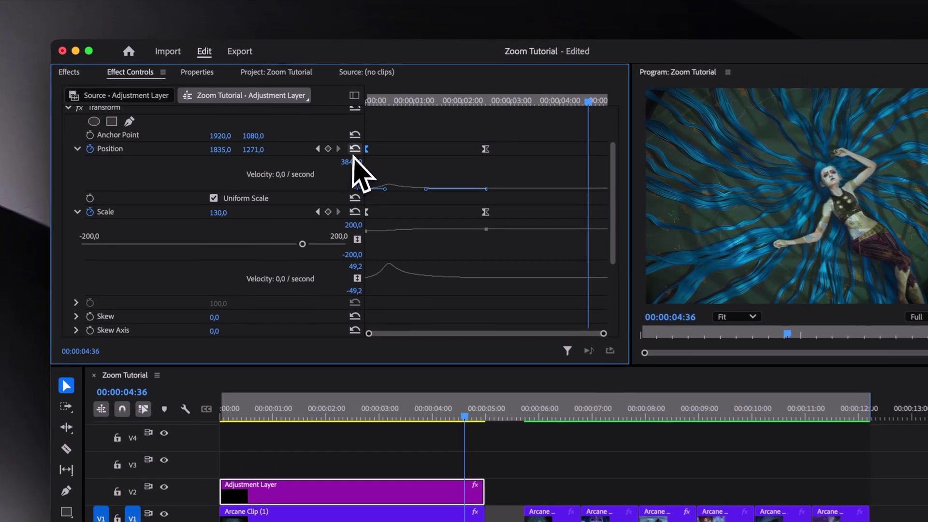
- Add end keyframes resetting Position to 1920,1080 and Scale to 100, and give them Ease In
{"action": "left_click", "coordinate": [343, 141]}
{"action": "left_click", "coordinate": [342, 201]}
{"action": "left_click_drag", "start_coordinate": [551, 125], "coordinate": [571, 187]}
{"action": "left_click_drag", "start_coordinate": [616, 212], "coordinate": [620, 232]}
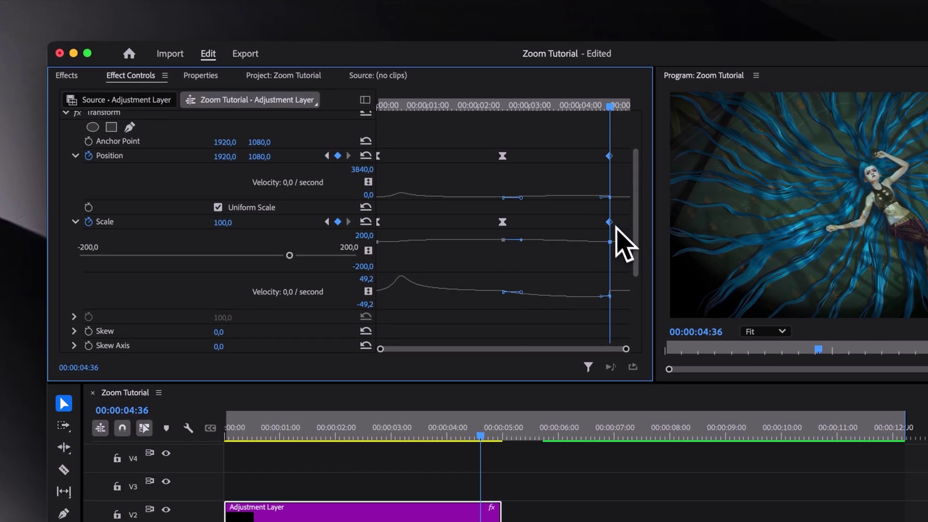
{"action": "right_click", "coordinate": [614, 228]}
{"action": "mouse_move", "coordinate": [666, 350]}
{"action": "left_click", "coordinate": [806, 434]}
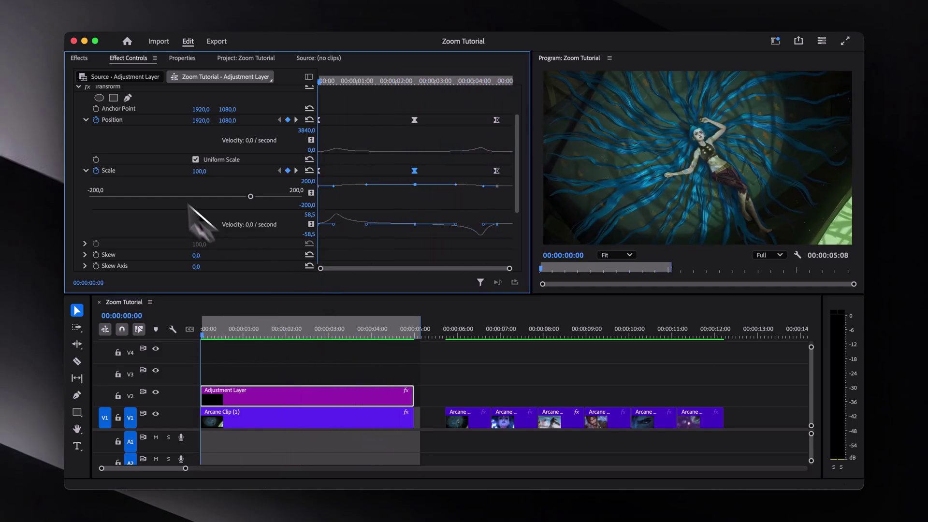
- Browse SKTADAS ESSENTIALS > 4. Zooms > Zoom Ins (smooth) to the 02. Zoom In Center (starts slow) preset
{"action": "left_click", "coordinate": [79, 58]}
{"action": "left_click", "coordinate": [77, 94]}
{"action": "left_click", "coordinate": [83, 106]}
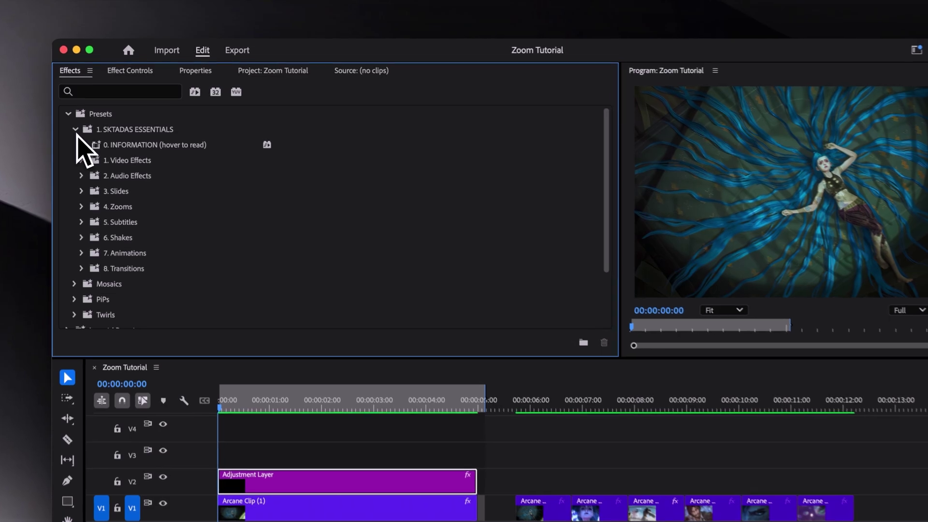
{"action": "left_click", "coordinate": [80, 206]}
{"action": "scroll", "coordinate": [218, 201], "scroll_direction": "down", "scroll_amount": 1}
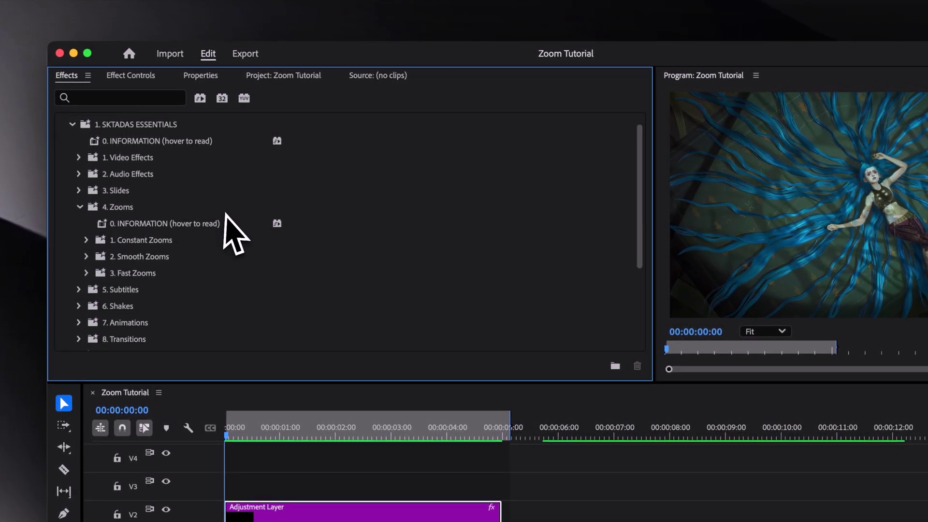
{"action": "scroll", "coordinate": [193, 227], "scroll_direction": "down", "scroll_amount": 2}
{"action": "left_click", "coordinate": [87, 216]}
{"action": "scroll", "coordinate": [99, 232], "scroll_direction": "down", "scroll_amount": 1}
{"action": "left_click", "coordinate": [95, 231]}
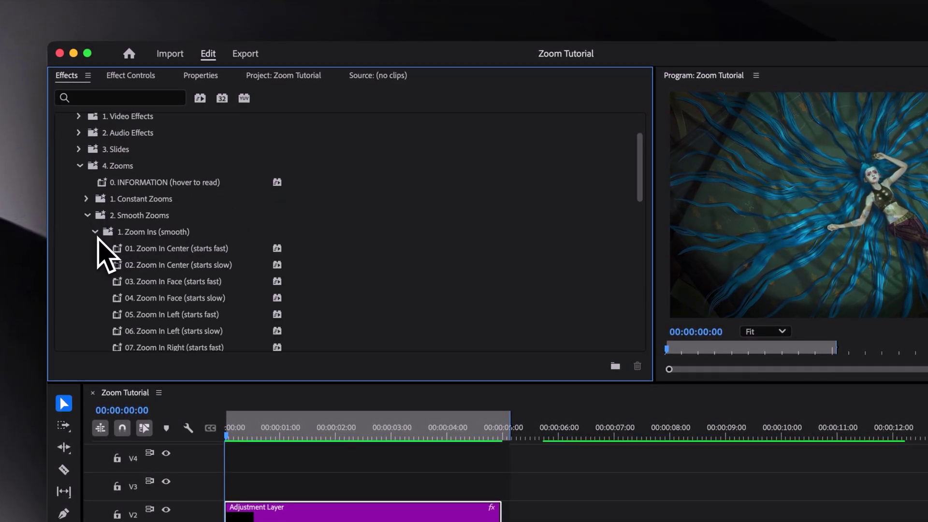
{"action": "scroll", "coordinate": [125, 232], "scroll_direction": "down", "scroll_amount": 2}
{"action": "left_click", "coordinate": [213, 222]}
{"action": "left_click", "coordinate": [143, 232]}
- Look through the 2. Zoom Outs (smooth) preset folder
{"action": "scroll", "coordinate": [157, 231], "scroll_direction": "down", "scroll_amount": 2}
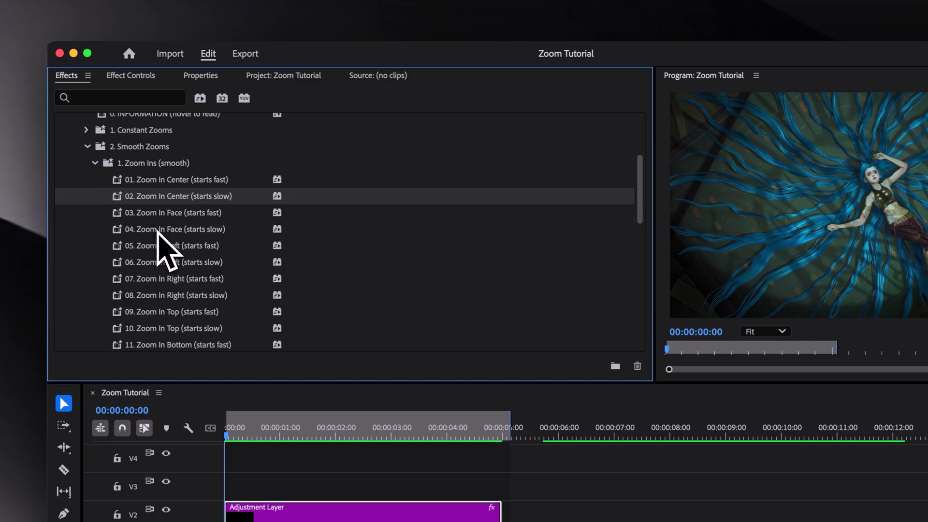
{"action": "scroll", "coordinate": [118, 193], "scroll_direction": "down", "scroll_amount": 1}
{"action": "left_click", "coordinate": [94, 132]}
{"action": "left_click", "coordinate": [93, 149]}
{"action": "scroll", "coordinate": [187, 205], "scroll_direction": "down", "scroll_amount": 1}
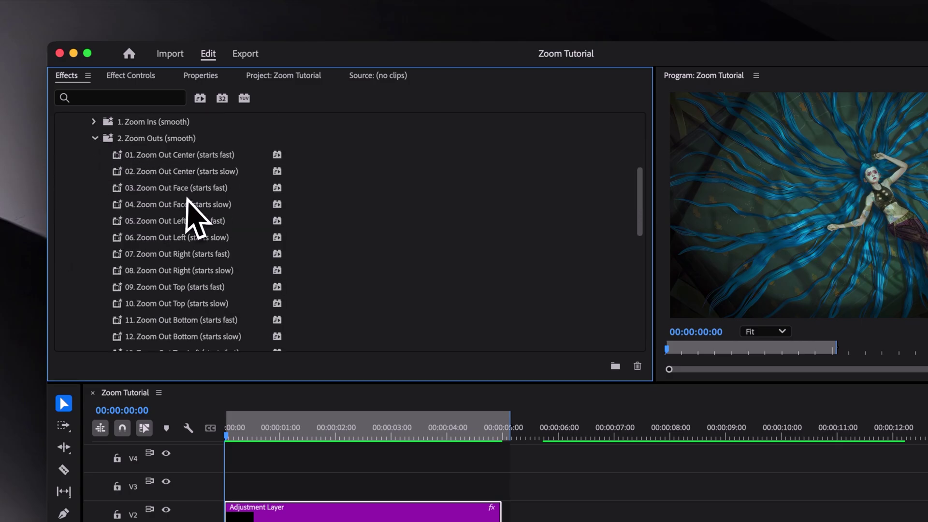
{"action": "scroll", "coordinate": [191, 210], "scroll_direction": "down", "scroll_amount": 2}
{"action": "scroll", "coordinate": [205, 220], "scroll_direction": "up", "scroll_amount": 5}
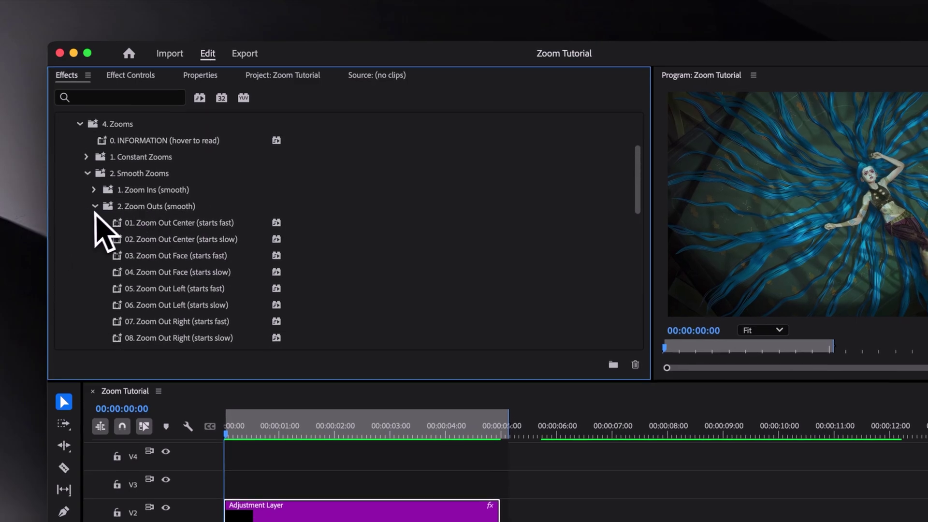
{"action": "left_click", "coordinate": [95, 206]}
- Place two trimmed back-to-back adjustment layers on V3 and delete the old V2 layer
{"action": "left_click", "coordinate": [93, 190]}
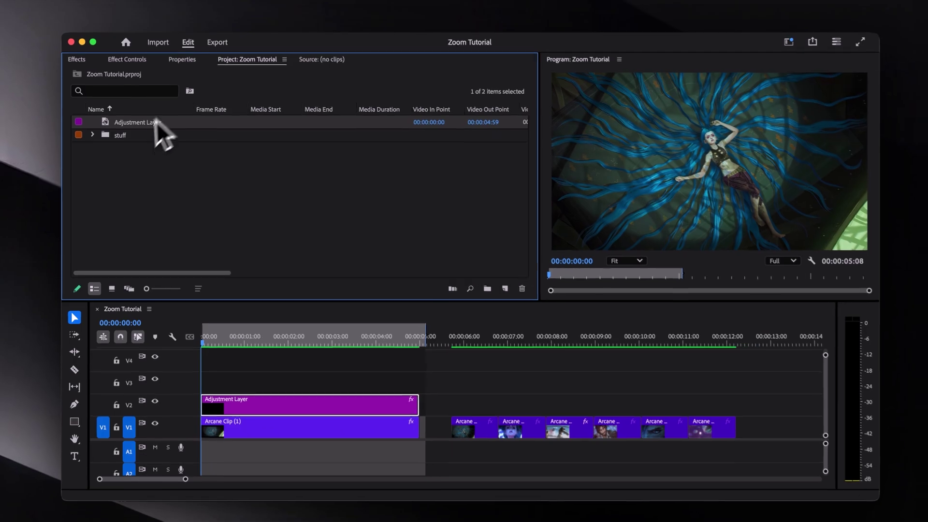
{"action": "left_click_drag", "start_coordinate": [156, 121], "coordinate": [215, 385]}
{"action": "left_click_drag", "start_coordinate": [419, 383], "coordinate": [374, 383]}
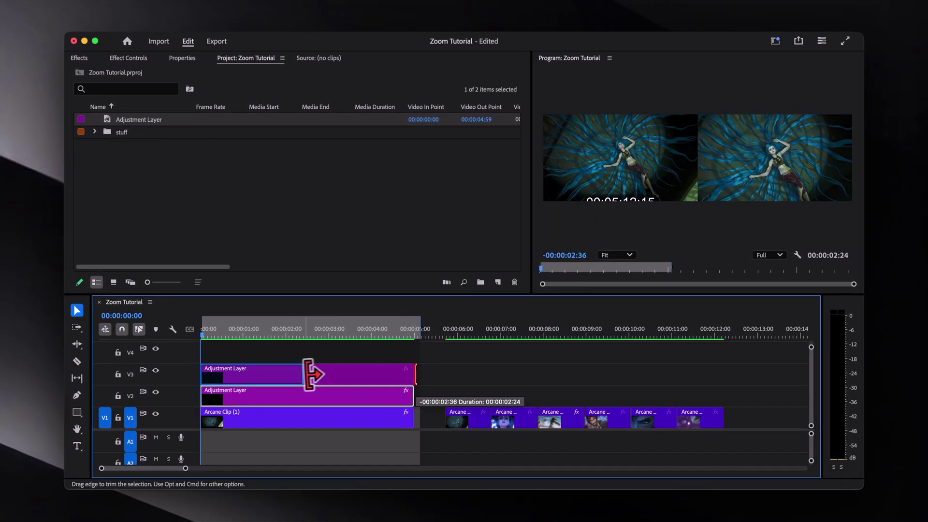
{"action": "left_click_drag", "start_coordinate": [295, 374], "coordinate": [258, 378]}
{"action": "left_click", "coordinate": [261, 402]}
{"action": "key", "text": "Delete"}
- Apply the zoom-in preset to the first V3 layer and Zoom Out Face (starts slow) to the second, then preview
{"action": "key", "text": "shift+7"}
{"action": "left_click", "coordinate": [100, 146]}
{"action": "left_click", "coordinate": [101, 158]}
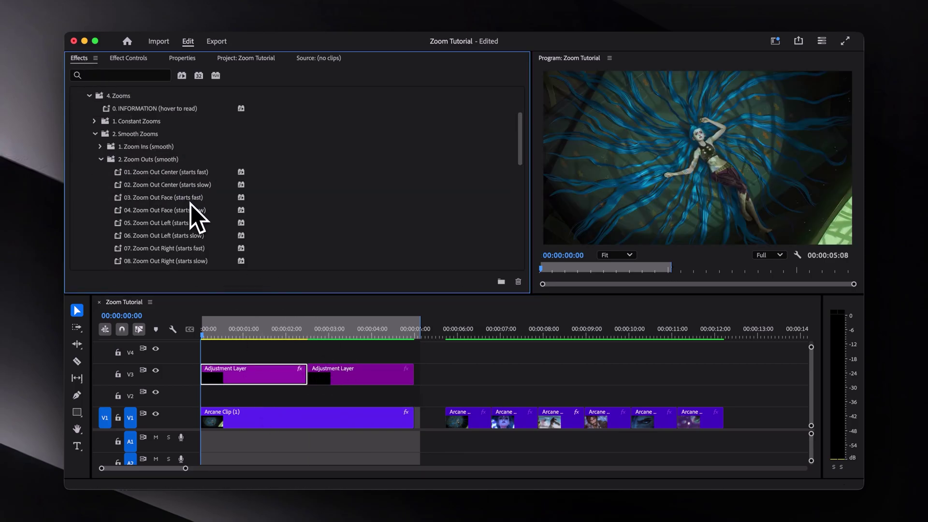
{"action": "left_click_drag", "start_coordinate": [197, 217], "coordinate": [348, 376]}
{"action": "key", "text": "space"}
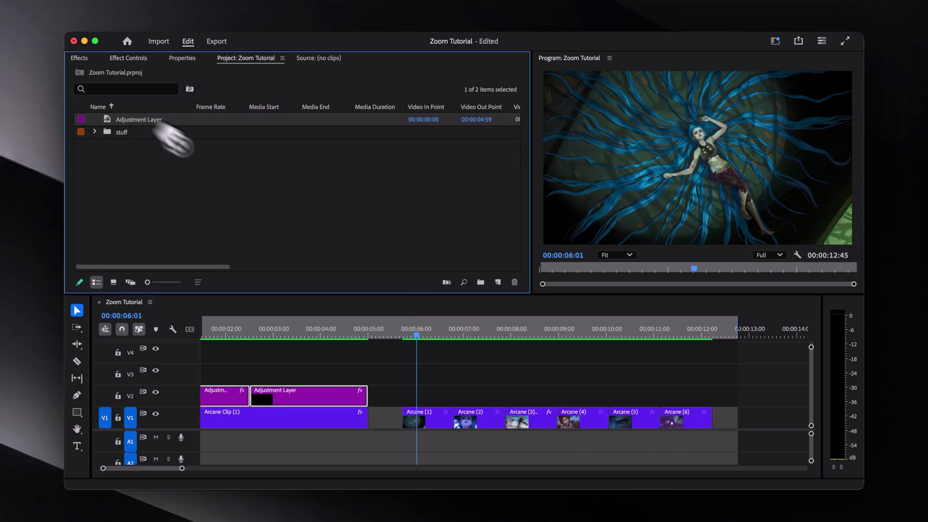
- Add an adjustment layer on V2 at 6:00, trim it to about 7:00, and apply Transform
{"action": "left_click_drag", "start_coordinate": [174, 140], "coordinate": [416, 402]}
{"action": "left_click_drag", "start_coordinate": [641, 394], "coordinate": [453, 386]}
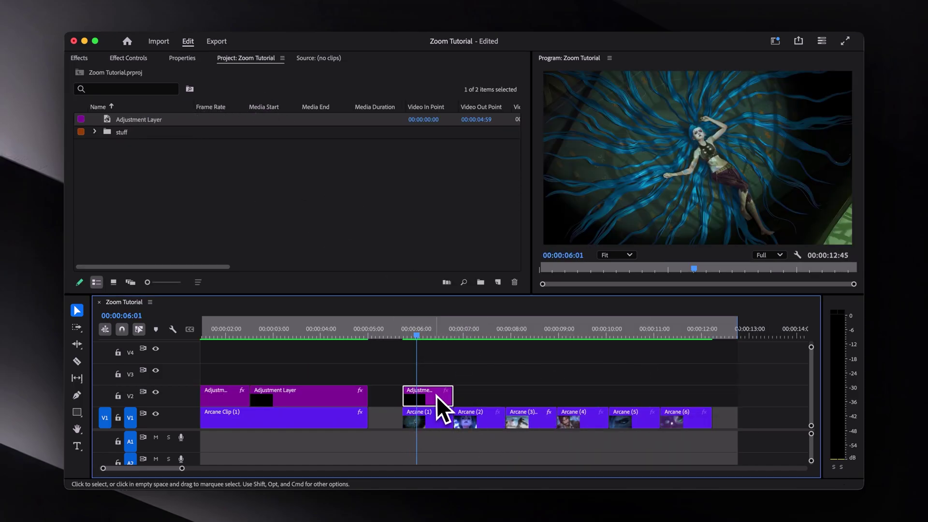
{"action": "key", "text": "shift+7"}
{"action": "left_click", "coordinate": [123, 76]}
{"action": "type", "text": "transfor"}
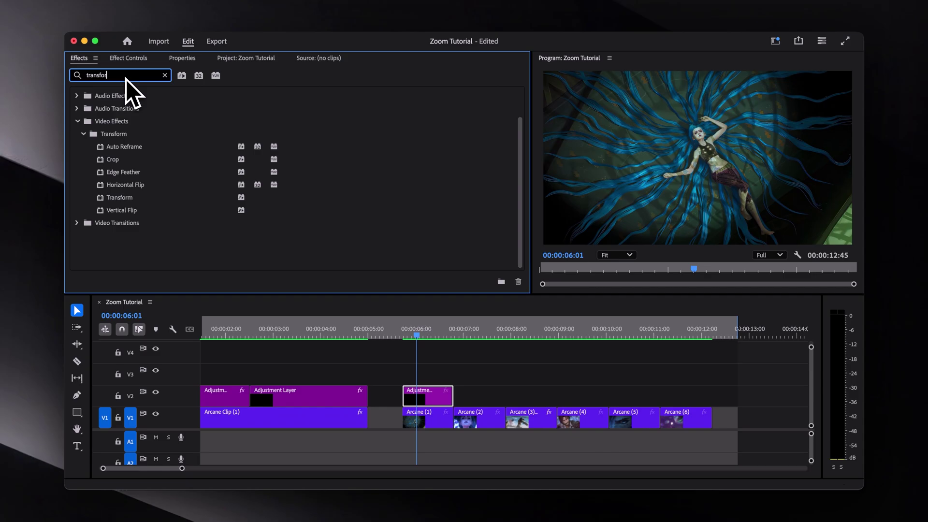
{"action": "left_click_drag", "start_coordinate": [141, 196], "coordinate": [447, 397]}
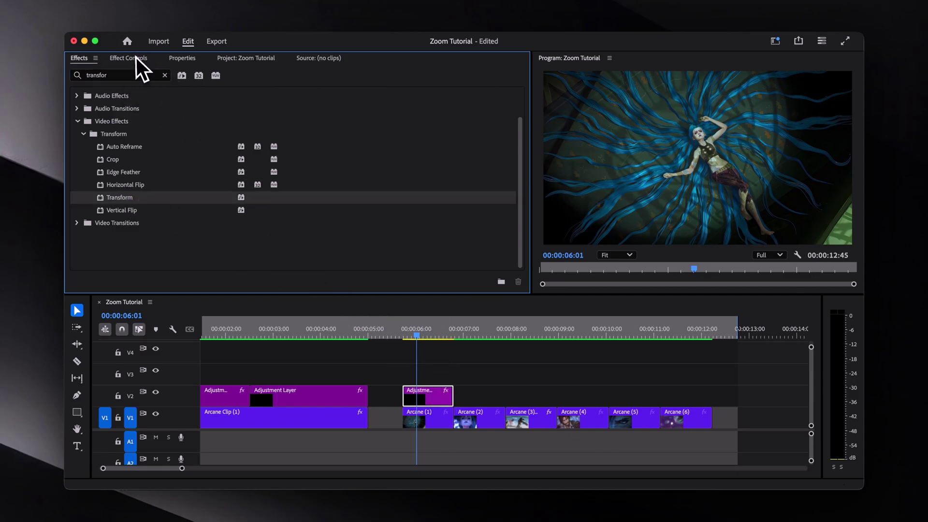
{"action": "left_click", "coordinate": [137, 58]}
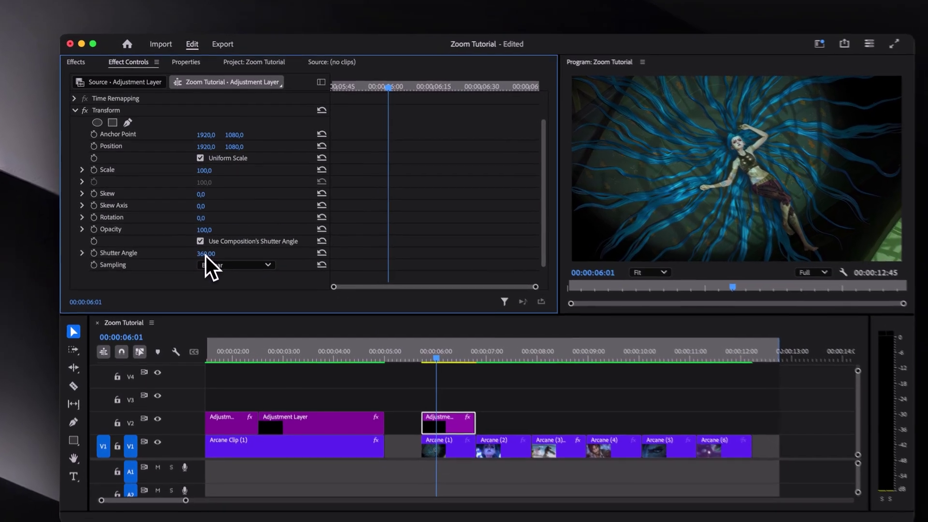
- Keyframe Scale from 100 at 06:01 to 150 at 06:31 and select both keyframes
{"action": "left_click", "coordinate": [94, 169]}
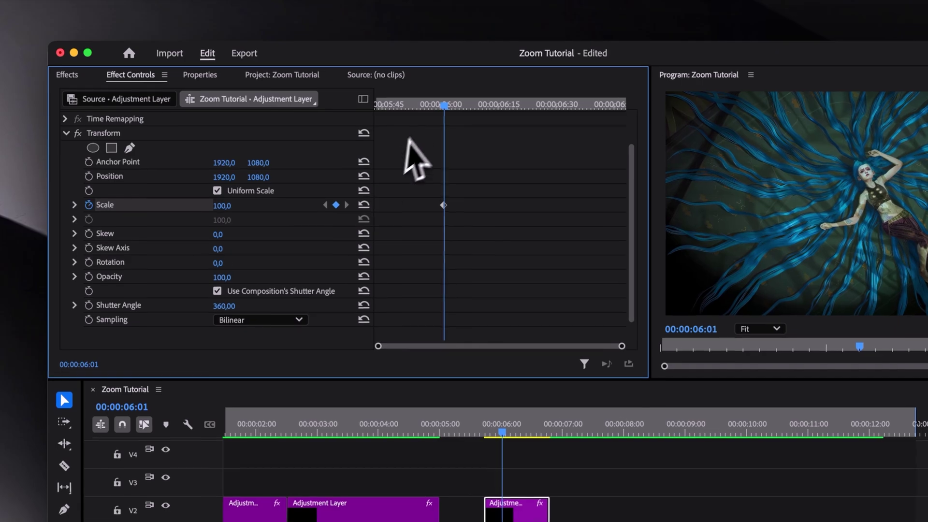
{"action": "left_click_drag", "start_coordinate": [444, 106], "coordinate": [563, 106]}
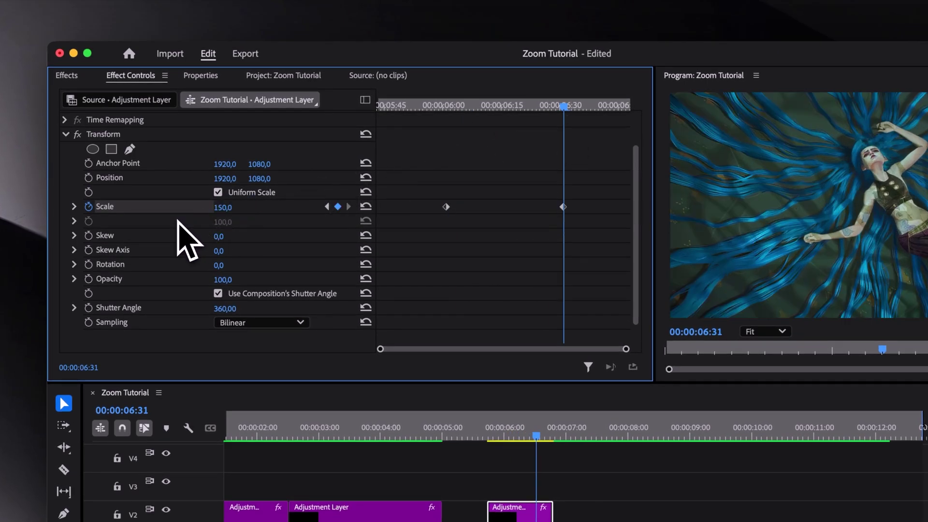
{"action": "left_click_drag", "start_coordinate": [599, 188], "coordinate": [394, 247]}
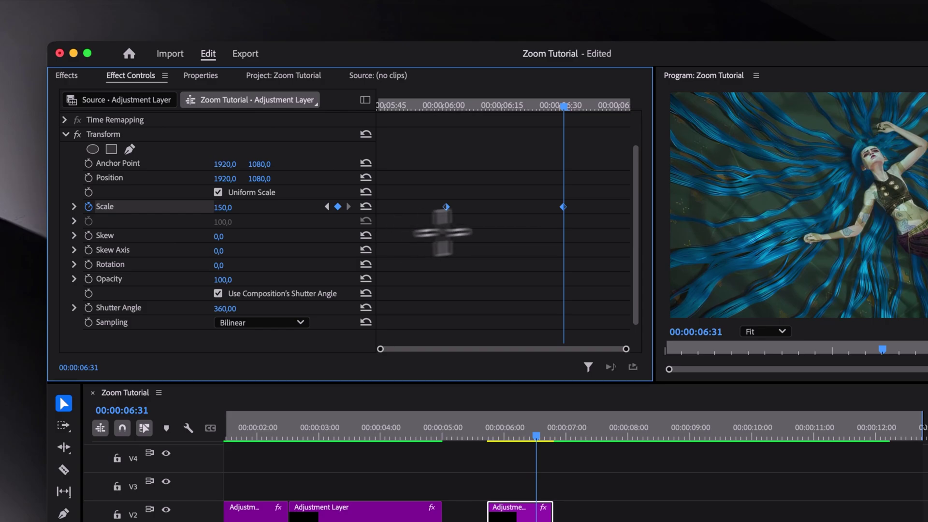
- Make the two Scale keyframes Bezier and enlarge the Scale value graph for editing
{"action": "right_click", "coordinate": [564, 211]}
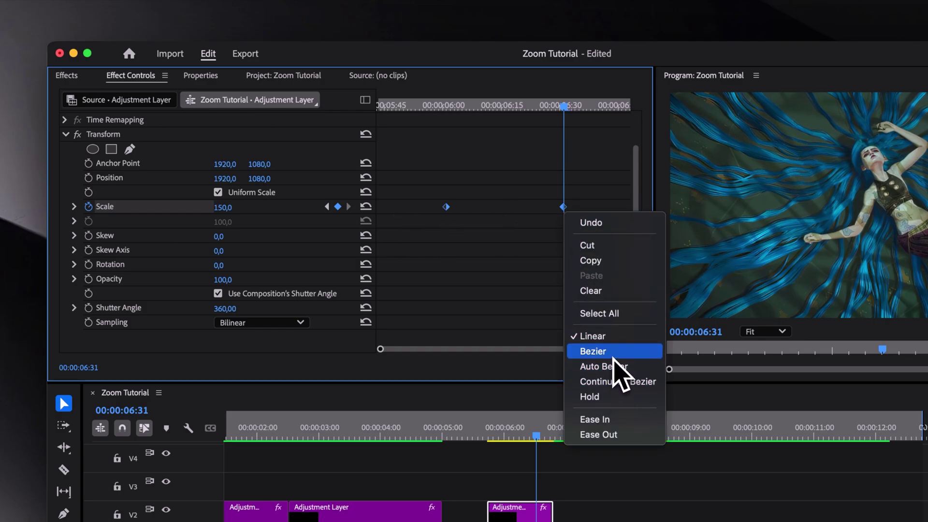
{"action": "left_click", "coordinate": [604, 352]}
{"action": "left_click", "coordinate": [74, 207]}
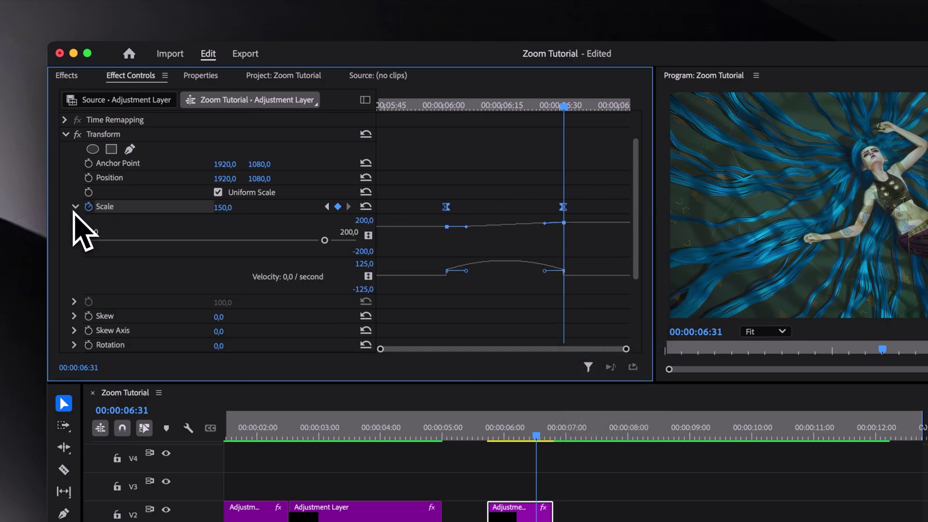
{"action": "left_click", "coordinate": [338, 259]}
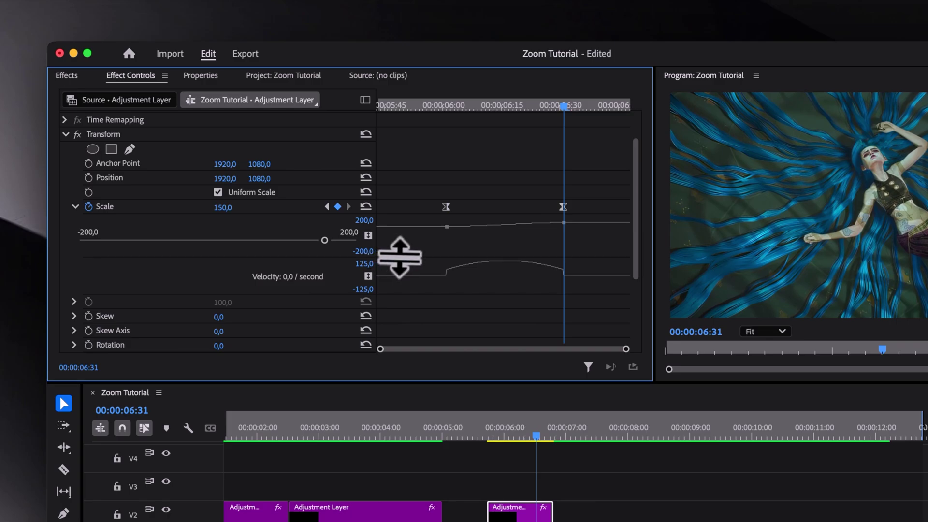
{"action": "left_click_drag", "start_coordinate": [399, 257], "coordinate": [472, 307]}
{"action": "left_click_drag", "start_coordinate": [636, 213], "coordinate": [637, 240]}
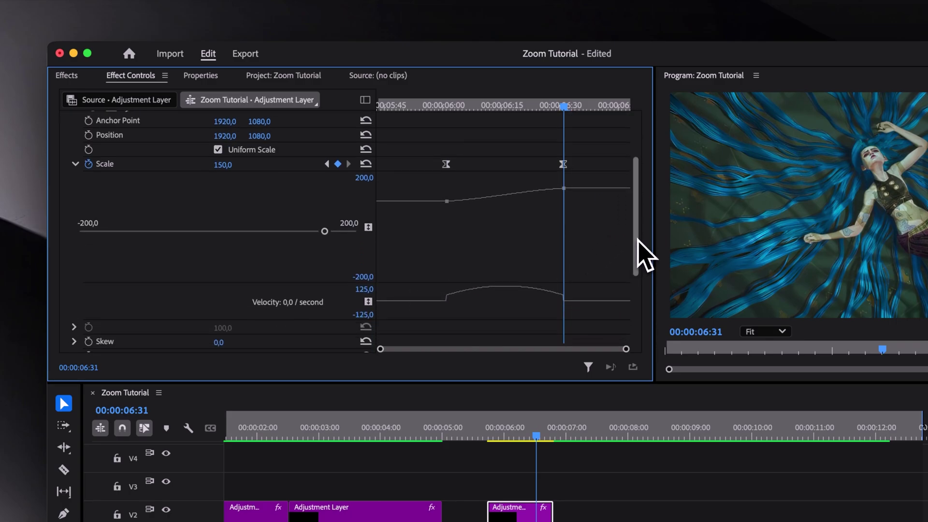
{"action": "left_click_drag", "start_coordinate": [376, 182], "coordinate": [353, 181]}
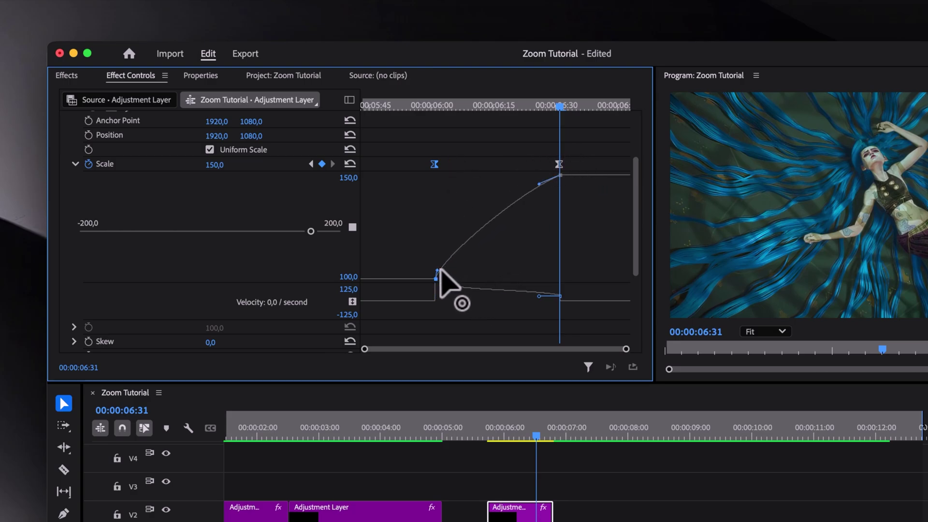
- Shape the Bezier handles on the 100 and 150 keyframes and stretch the zoom to the clip's start and end
{"action": "left_click_drag", "start_coordinate": [433, 266], "coordinate": [435, 266]}
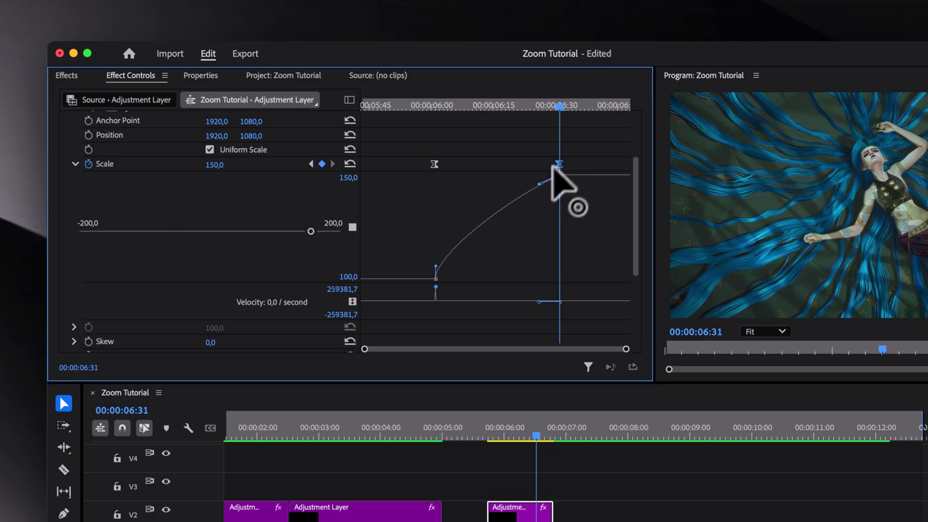
{"action": "left_click_drag", "start_coordinate": [539, 184], "coordinate": [562, 183]}
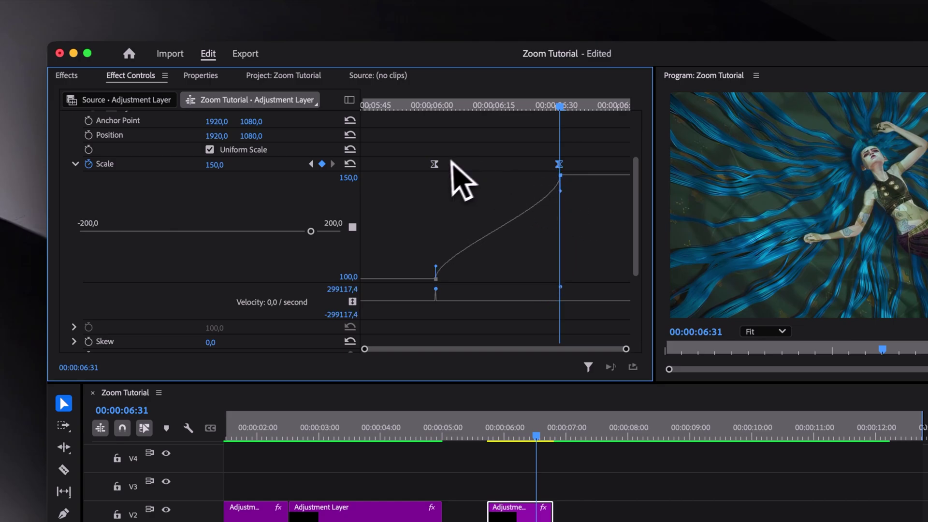
{"action": "left_click_drag", "start_coordinate": [435, 165], "coordinate": [352, 185]}
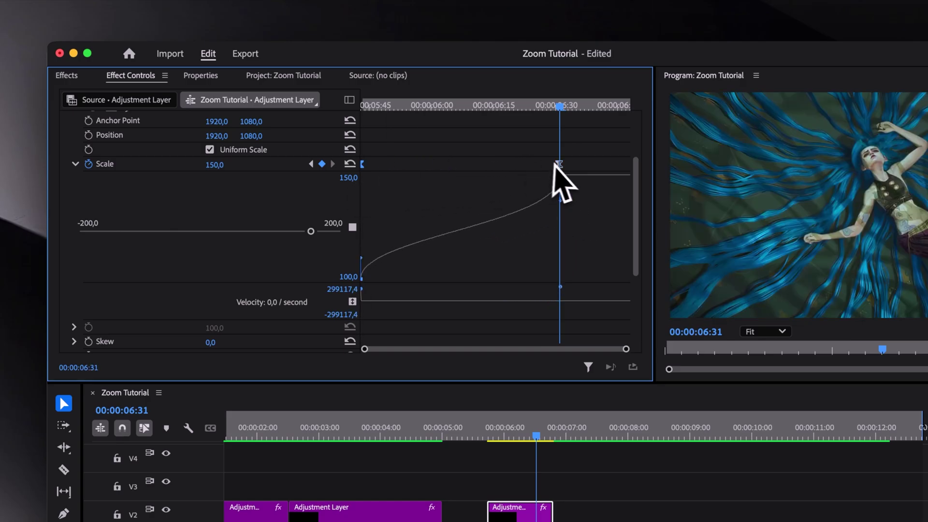
{"action": "left_click_drag", "start_coordinate": [559, 164], "coordinate": [647, 167]}
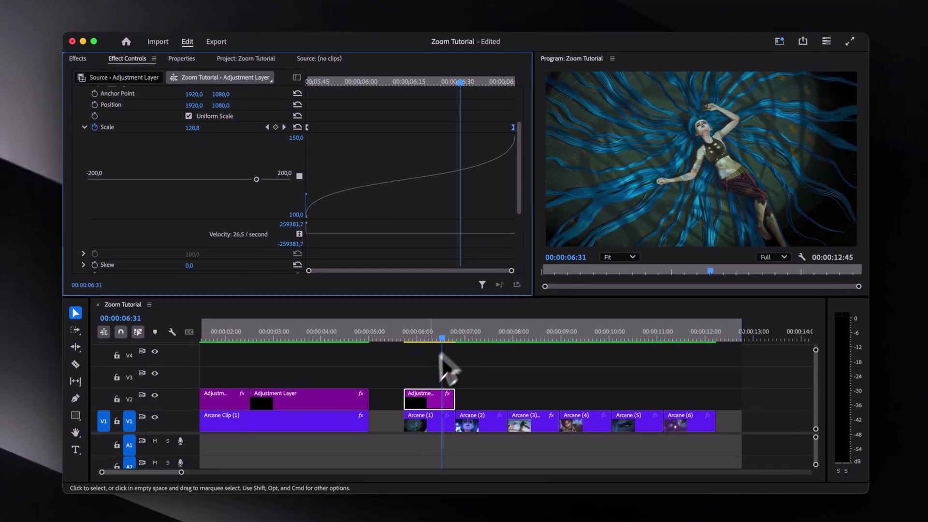
- Duplicate the zoom adjustment layer along V2 over each Arcane clip, then mark an In point and play
{"action": "left_click_drag", "start_coordinate": [487, 481], "coordinate": [489, 482]}
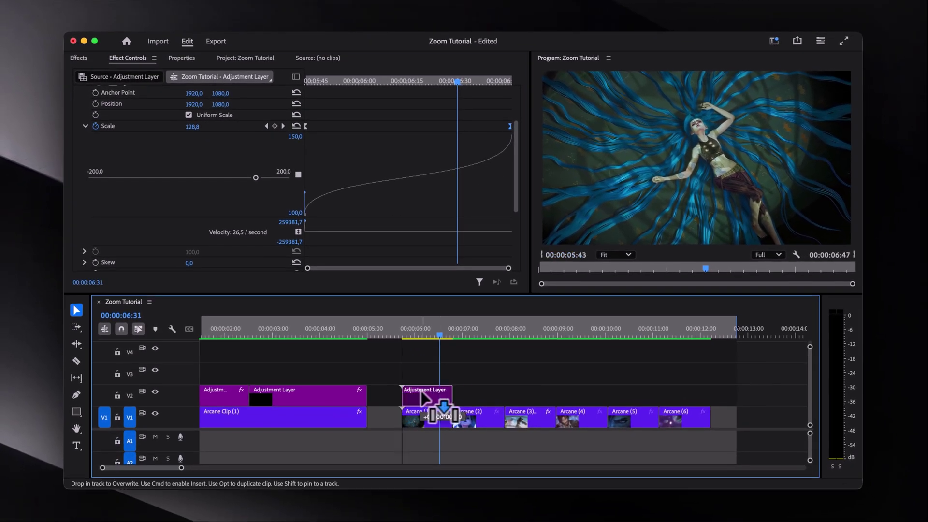
{"action": "left_click_drag", "start_coordinate": [421, 394], "coordinate": [560, 401]}
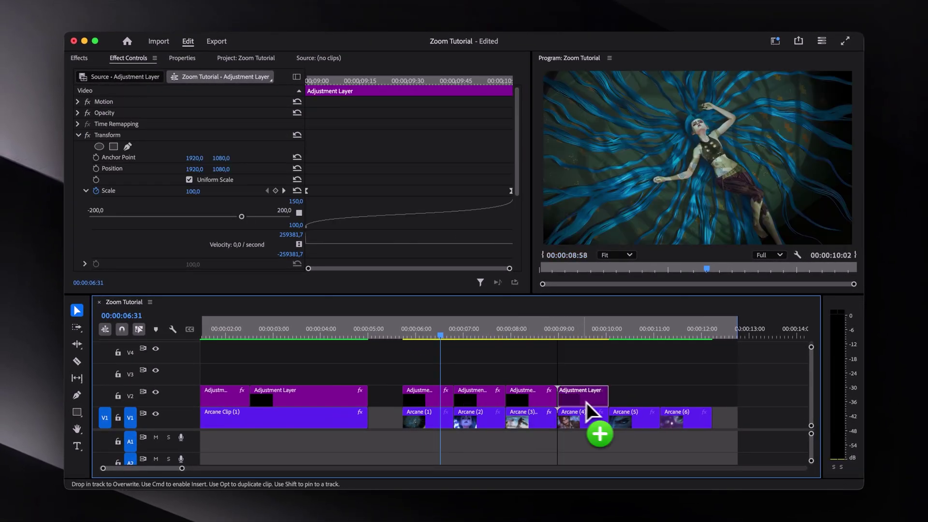
{"action": "left_click_drag", "start_coordinate": [631, 402], "coordinate": [689, 399]}
{"action": "left_click", "coordinate": [393, 336]}
{"action": "key", "text": "i"}
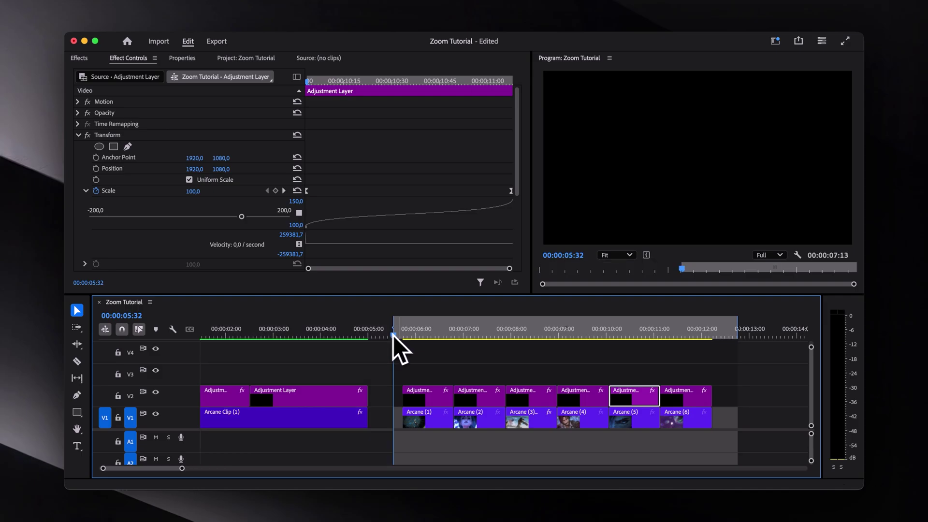
{"action": "key", "text": "space"}
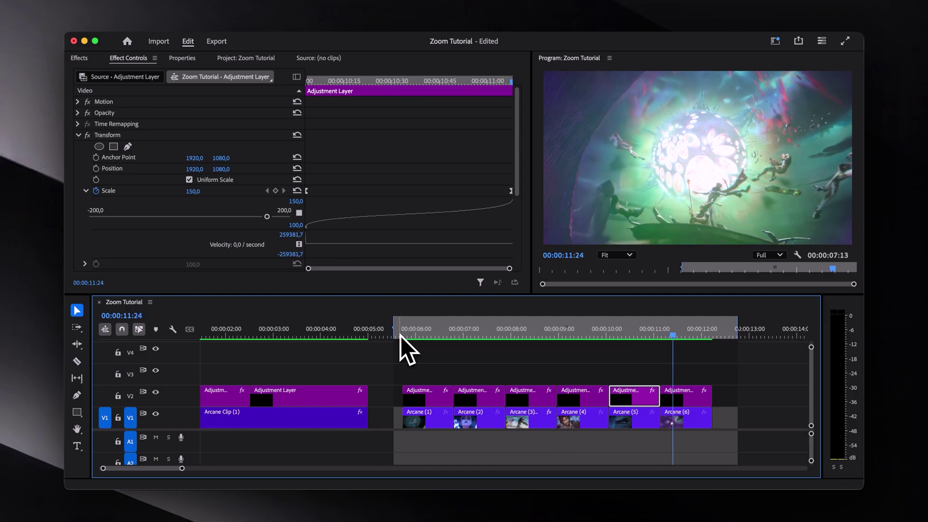
- Move the six zoom layers up to V3 and stretch a new adjustment layer on V2 across all clips
{"action": "left_click_drag", "start_coordinate": [401, 335], "coordinate": [426, 377]}
{"action": "left_click", "coordinate": [191, 58]}
{"action": "left_click", "coordinate": [246, 58]}
{"action": "left_click_drag", "start_coordinate": [144, 125], "coordinate": [408, 397]}
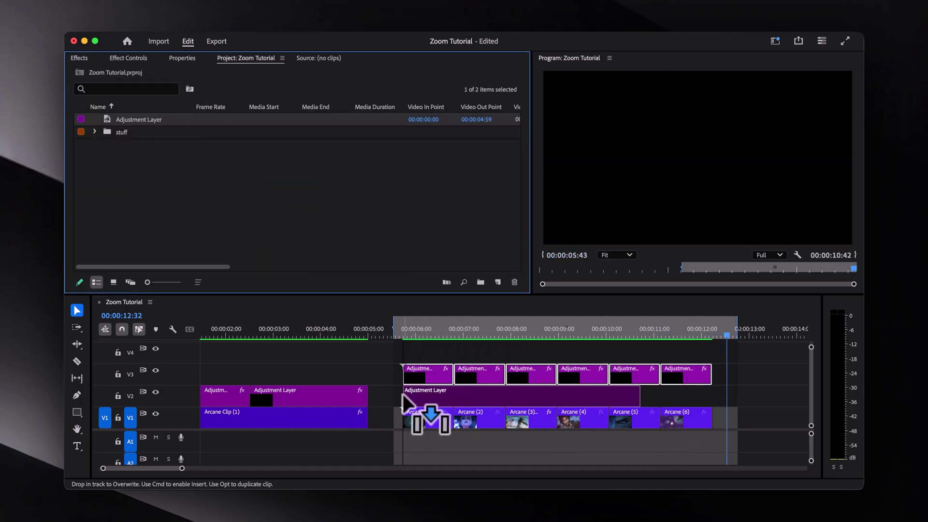
{"action": "left_click_drag", "start_coordinate": [640, 394], "coordinate": [711, 394]}
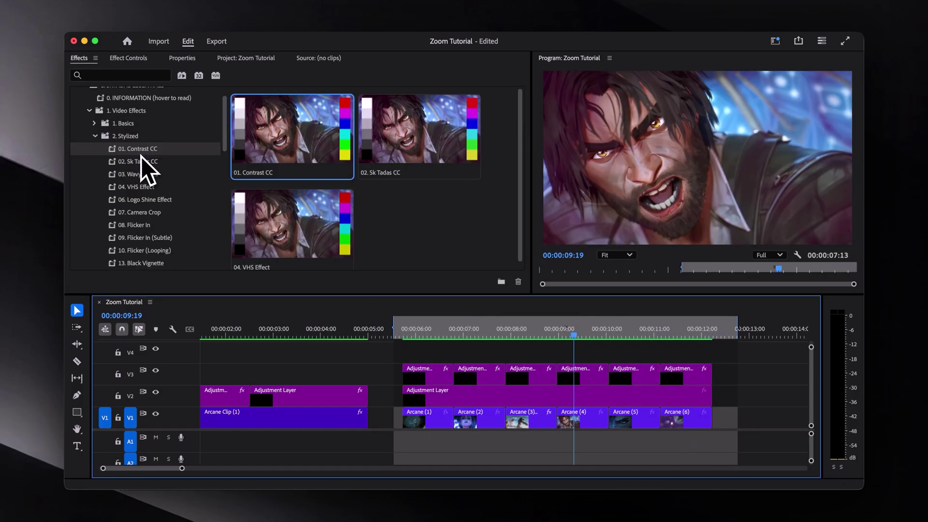
- Apply the Contrast CC, Sk Tadas CC, Flicker (Looping) and Black Vignette presets to the V2 adjustment layer
{"action": "left_click_drag", "start_coordinate": [141, 155], "coordinate": [557, 399]}
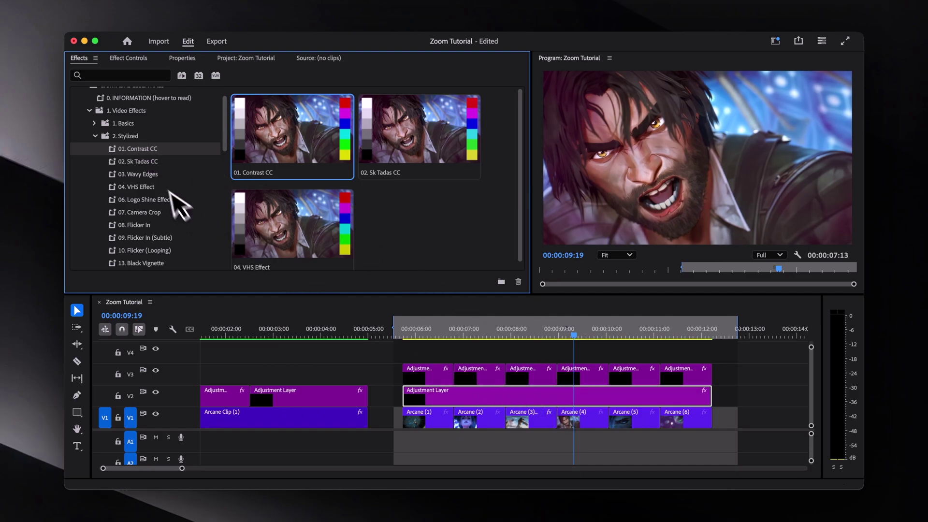
{"action": "left_click_drag", "start_coordinate": [159, 161], "coordinate": [194, 180]}
{"action": "left_click_drag", "start_coordinate": [561, 392], "coordinate": [562, 393]}
{"action": "scroll", "coordinate": [167, 199], "scroll_direction": "down", "scroll_amount": 2}
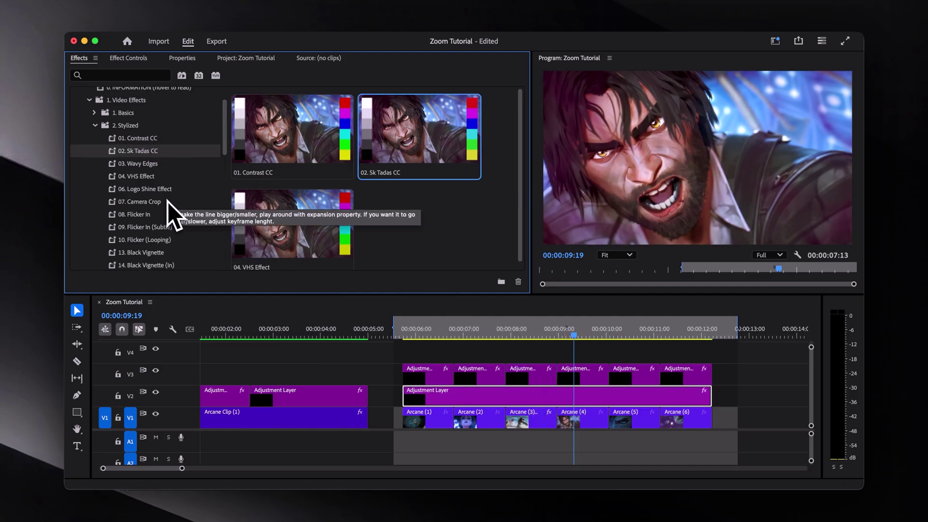
{"action": "left_click_drag", "start_coordinate": [167, 227], "coordinate": [570, 387]}
{"action": "scroll", "coordinate": [187, 213], "scroll_direction": "down", "scroll_amount": 2}
{"action": "left_click_drag", "start_coordinate": [167, 188], "coordinate": [529, 400]}
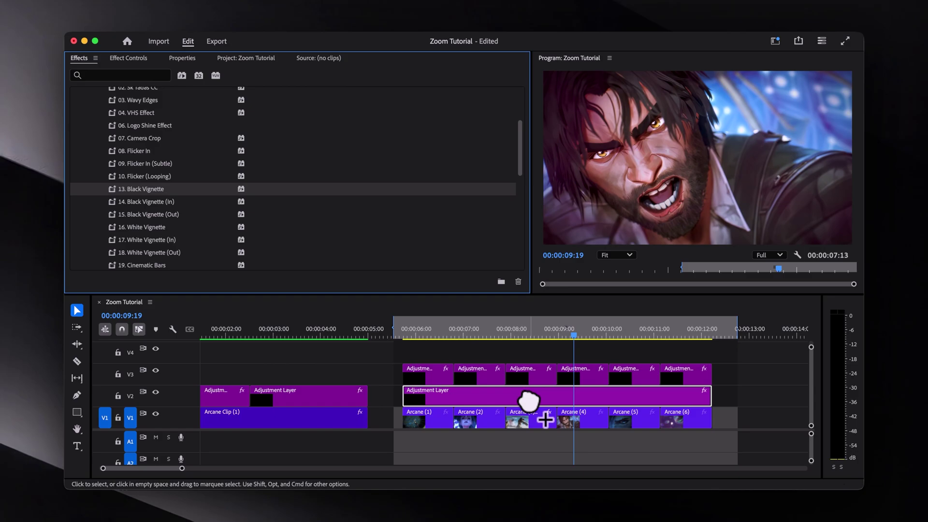
- Apply the Impact Shake preset to the Arcane (4) clip
{"action": "left_click", "coordinate": [89, 163]}
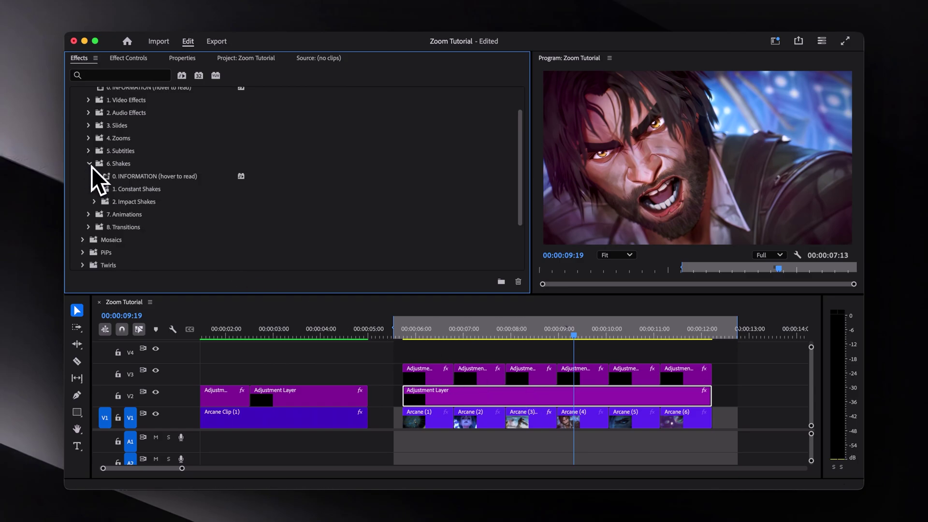
{"action": "left_click", "coordinate": [94, 202]}
{"action": "scroll", "coordinate": [140, 196], "scroll_direction": "down", "scroll_amount": 1}
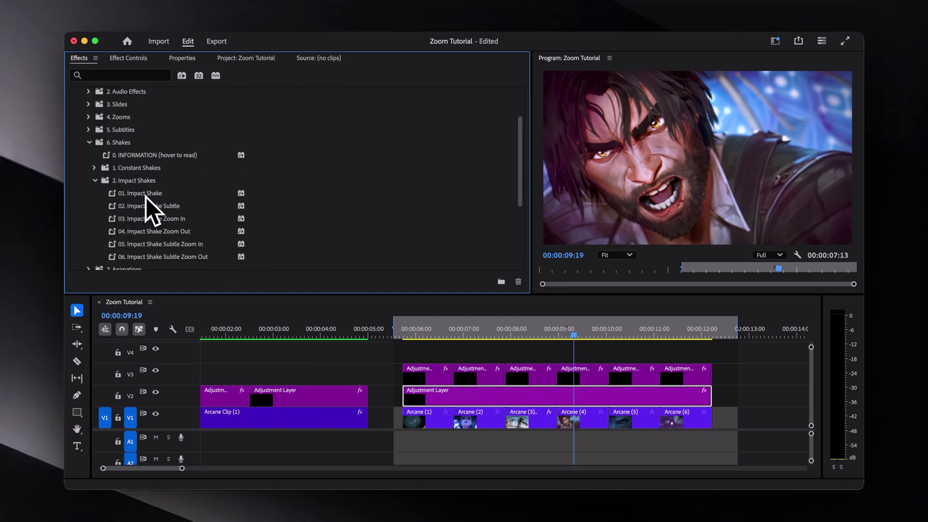
{"action": "left_click_drag", "start_coordinate": [146, 197], "coordinate": [575, 420]}
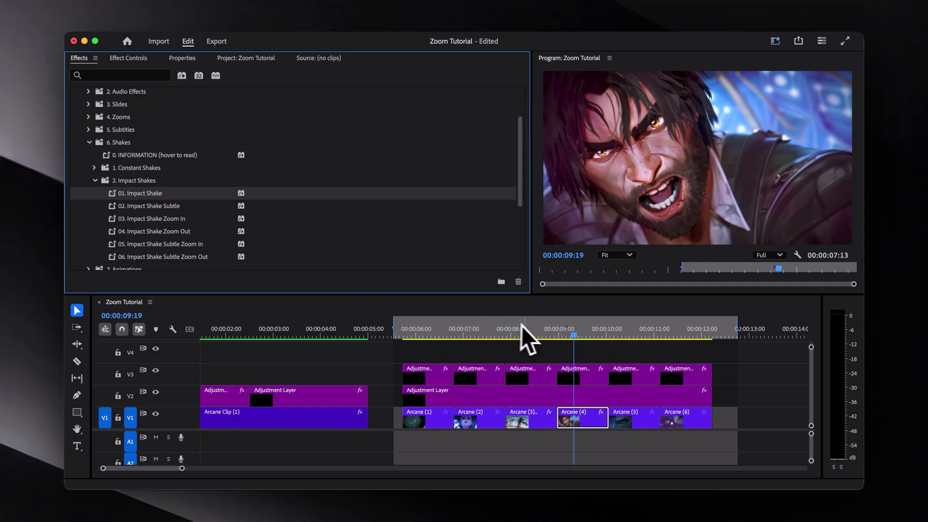
{"action": "left_click", "coordinate": [561, 334]}
- Drop the Impact Shake Subtle preset and trim the new V4 adjustment layer to 25 frames
{"action": "left_click_drag", "start_coordinate": [163, 206], "coordinate": [638, 421]}
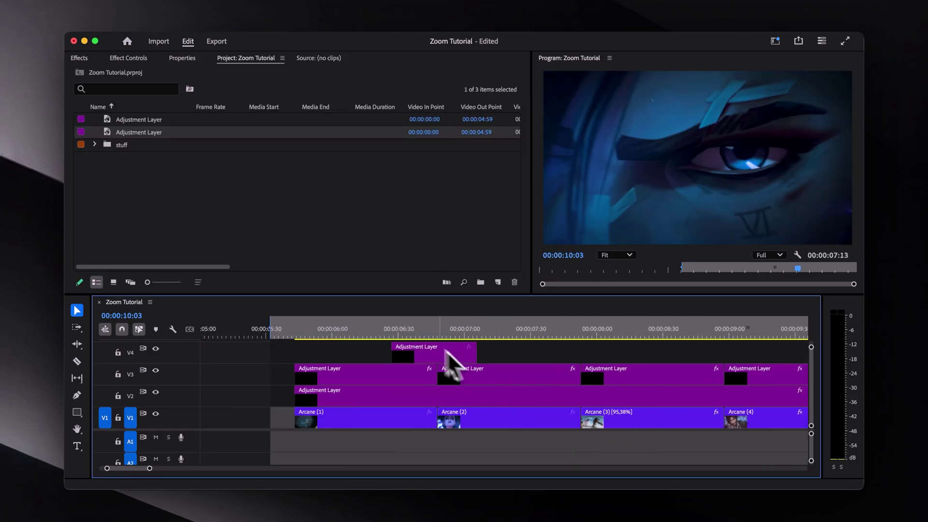
{"action": "mouse_move", "coordinate": [447, 352]}
{"action": "left_mouse_down"}
{"action": "mouse_move", "coordinate": [432, 338]}
{"action": "mouse_move", "coordinate": [458, 355]}
{"action": "left_mouse_up"}
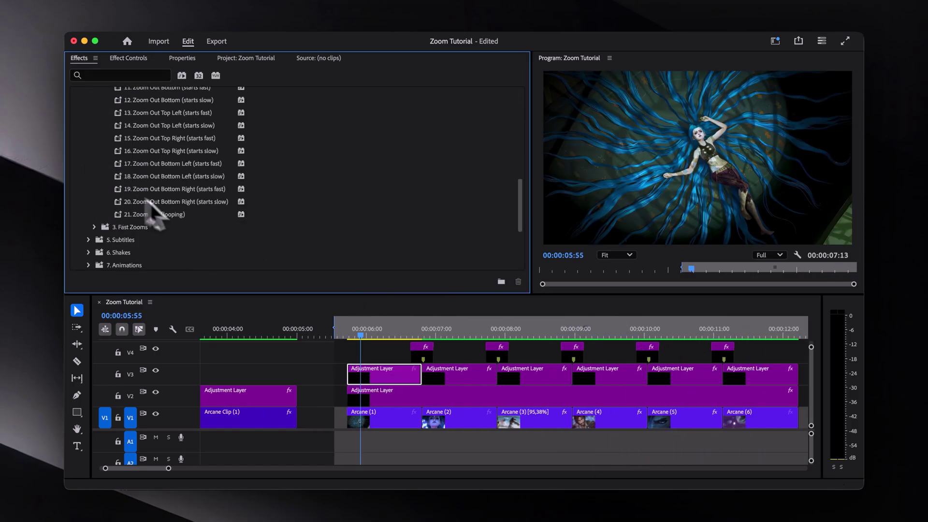
- Apply the 21. Zoom Out (looping) preset to the first V3 adjustment layer and preview its Scale keyframes from 150
{"action": "left_click_drag", "start_coordinate": [155, 213], "coordinate": [167, 220]}
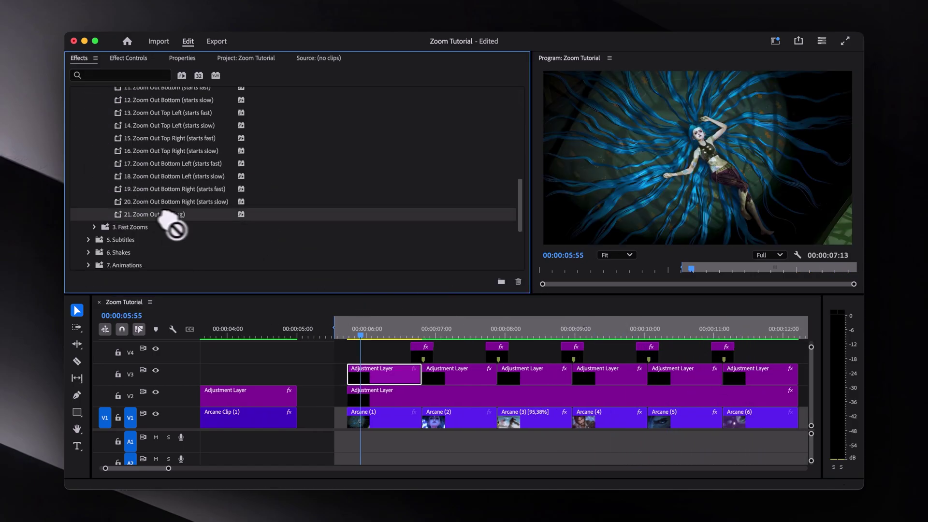
{"action": "left_click_drag", "start_coordinate": [377, 371], "coordinate": [373, 369]}
{"action": "left_click", "coordinate": [360, 334]}
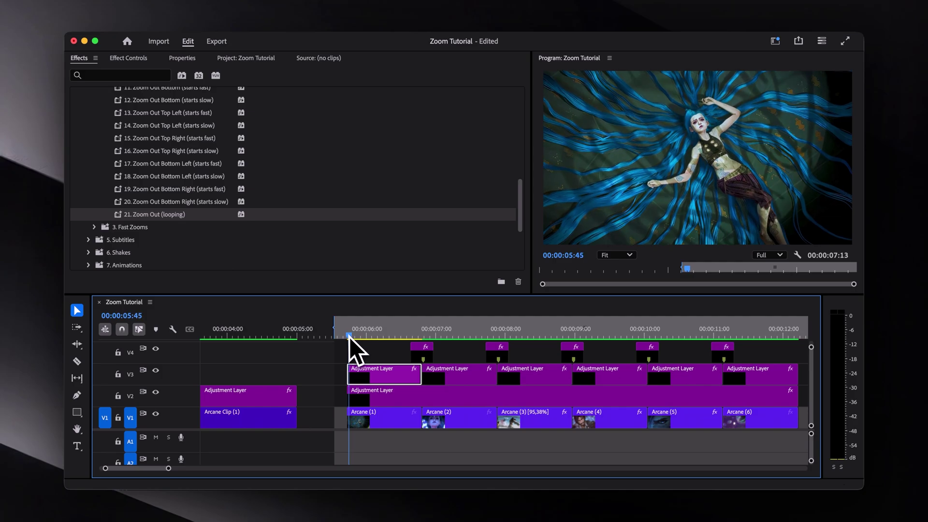
{"action": "left_click_drag", "start_coordinate": [349, 338], "coordinate": [388, 343]}
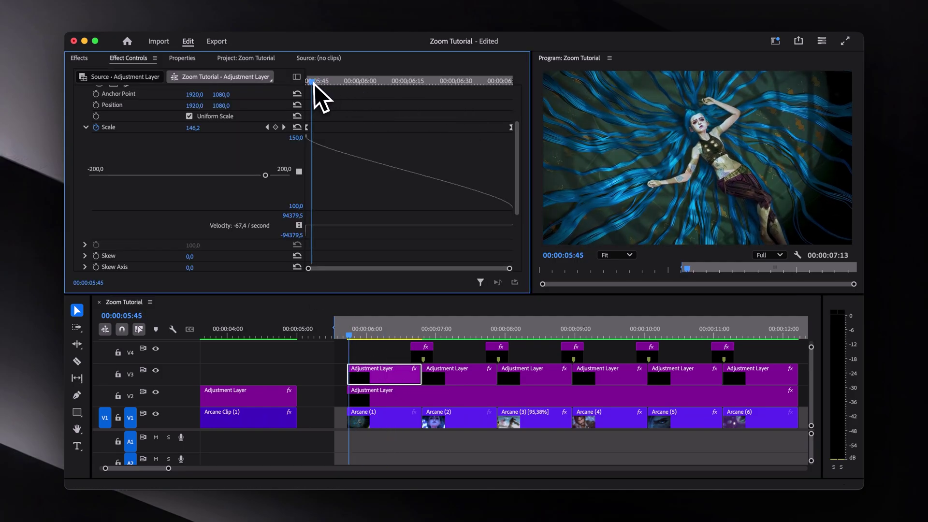
{"action": "left_click_drag", "start_coordinate": [314, 84], "coordinate": [409, 104]}
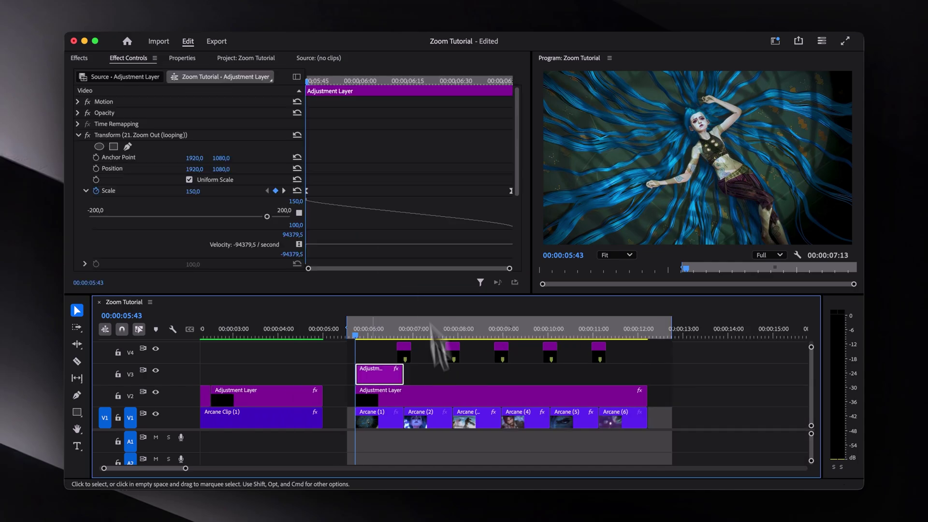